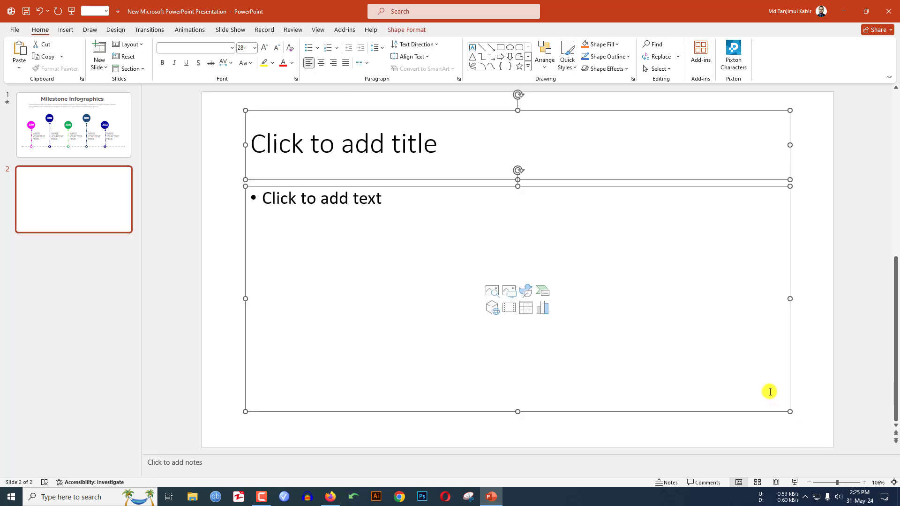
# Delete the empty title and content placeholders on slide 2
pyautogui.press('Delete')
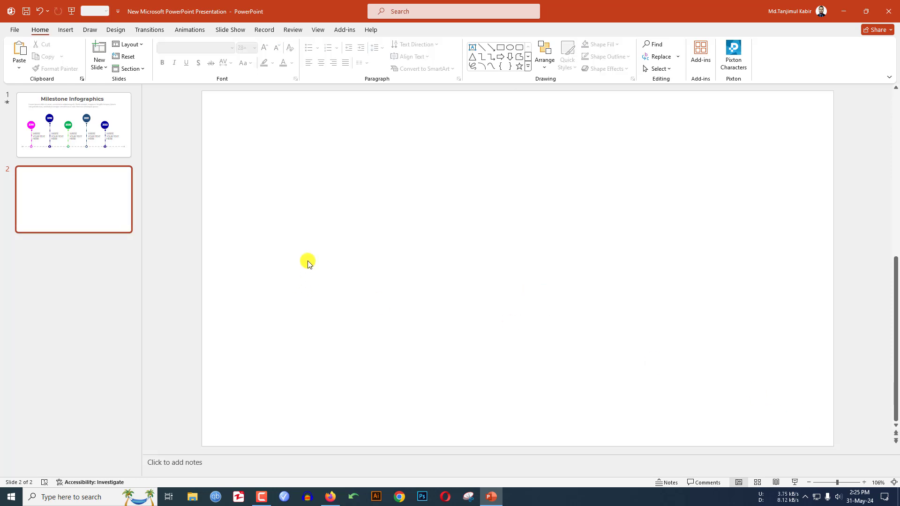
# Draw a 12.06" horizontal straight line across the lower part of slide 2
pyautogui.click(67, 30)
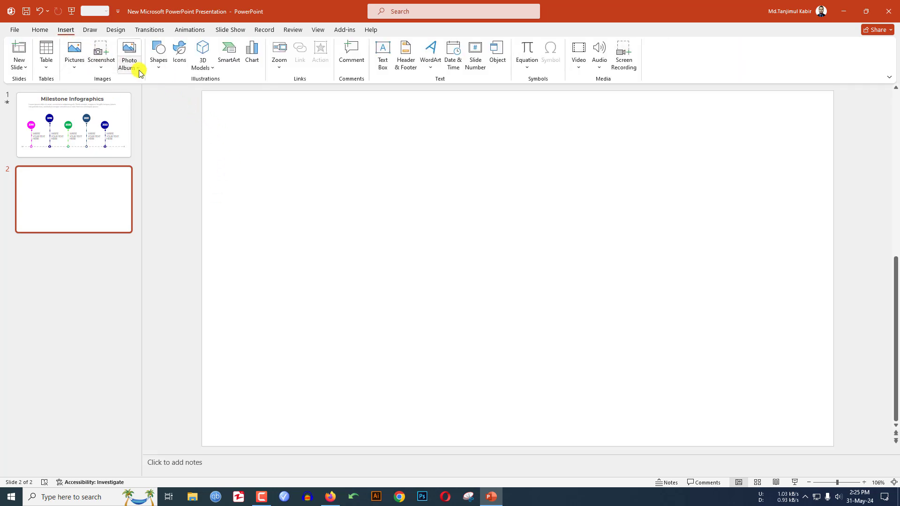
pyautogui.click(157, 71)
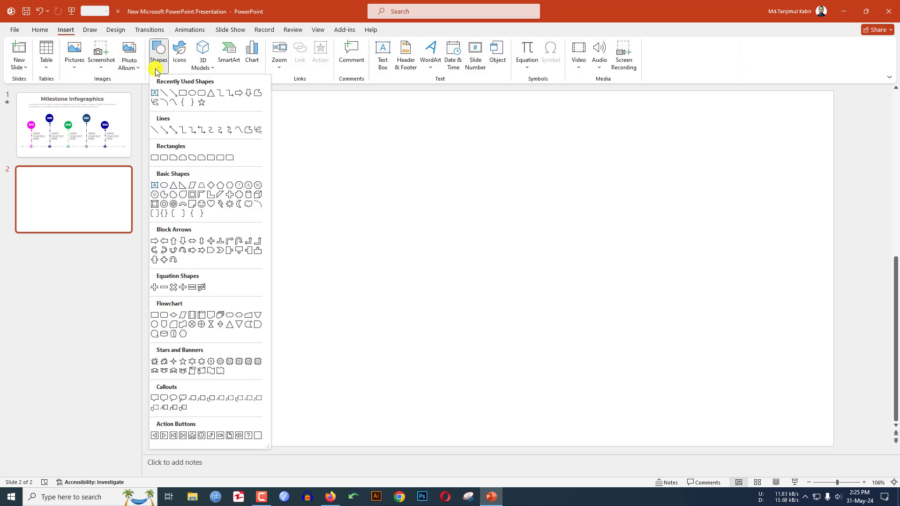
pyautogui.click(164, 96)
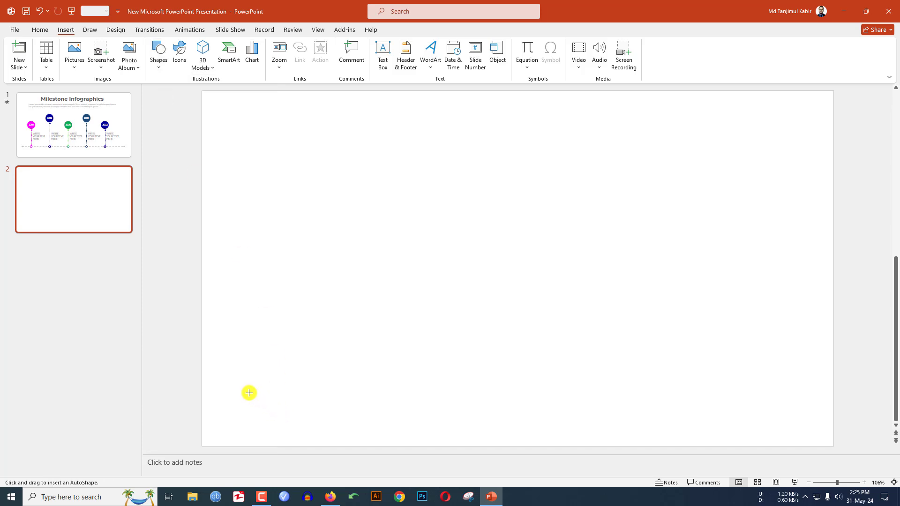
pyautogui.moveTo(237, 388); pyautogui.dragTo(808, 389)
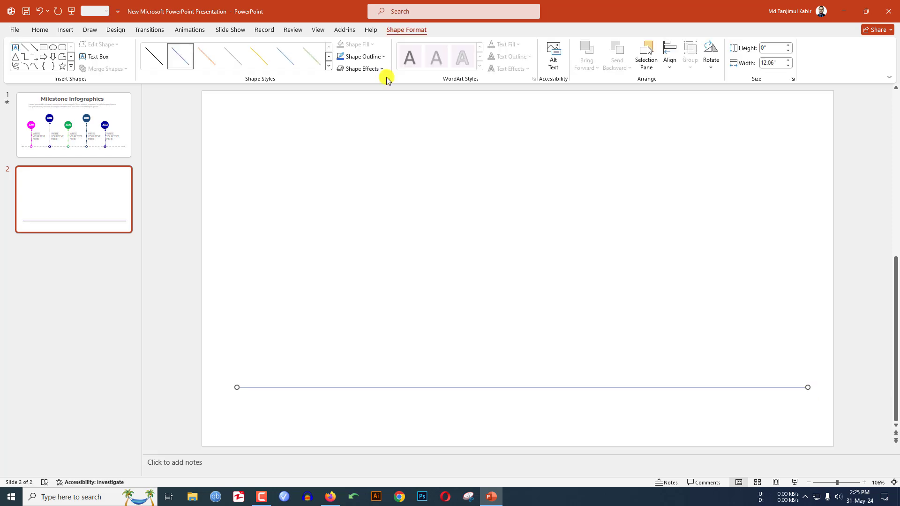
# Make the line a dashed stroke 3.5 pt wide
pyautogui.click(388, 78)
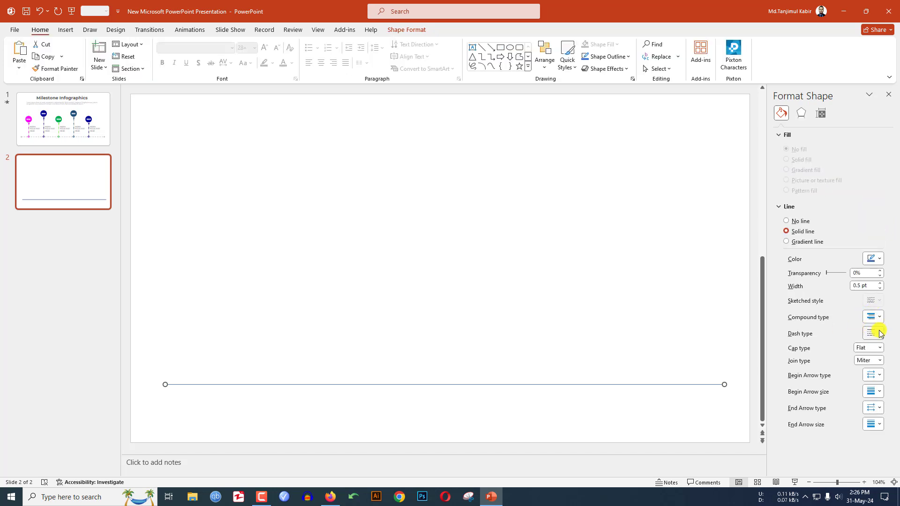
pyautogui.click(879, 334)
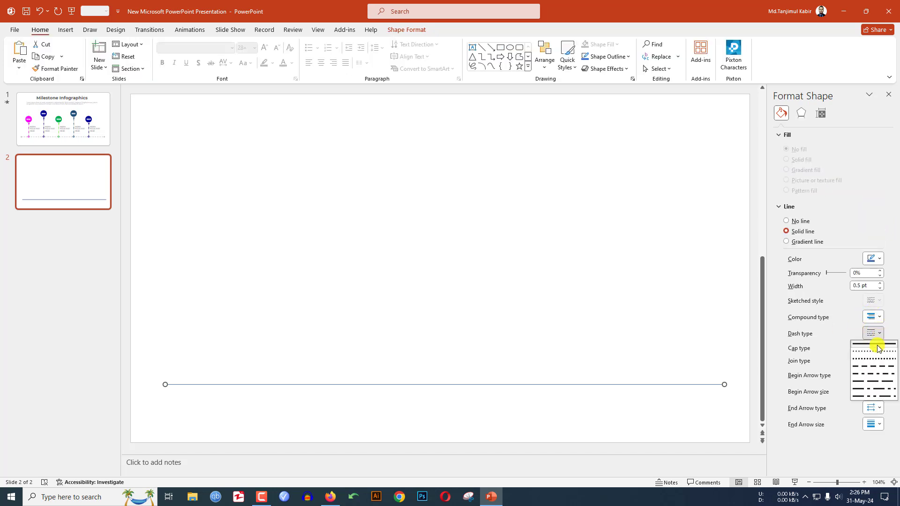
pyautogui.click(870, 371)
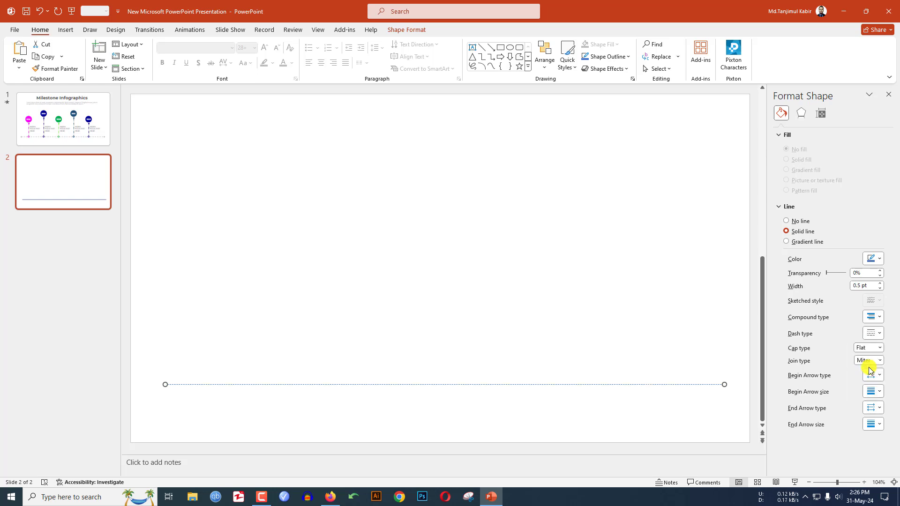
pyautogui.click(880, 283)
pyautogui.click(881, 283)
pyautogui.click(880, 283)
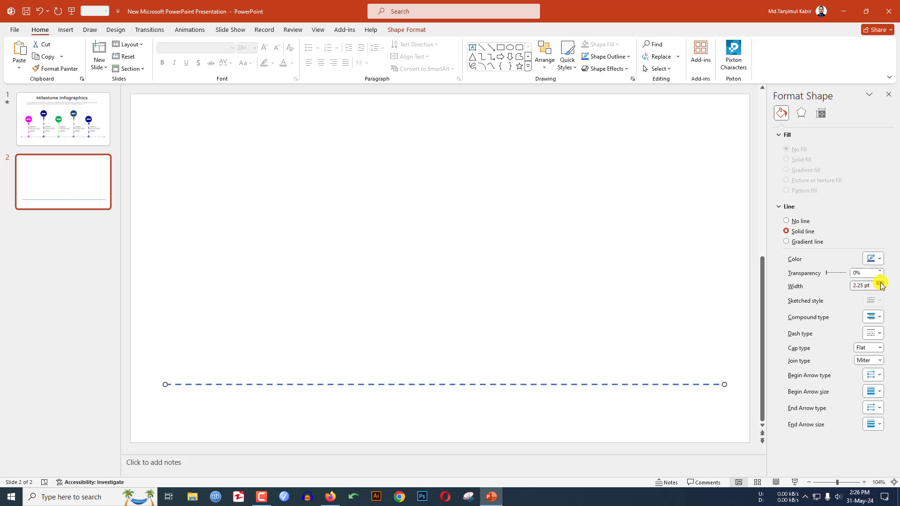
pyautogui.click(880, 283)
pyautogui.click(875, 391)
# Give both line ends oval caps and colour the line grey
pyautogui.click(875, 376)
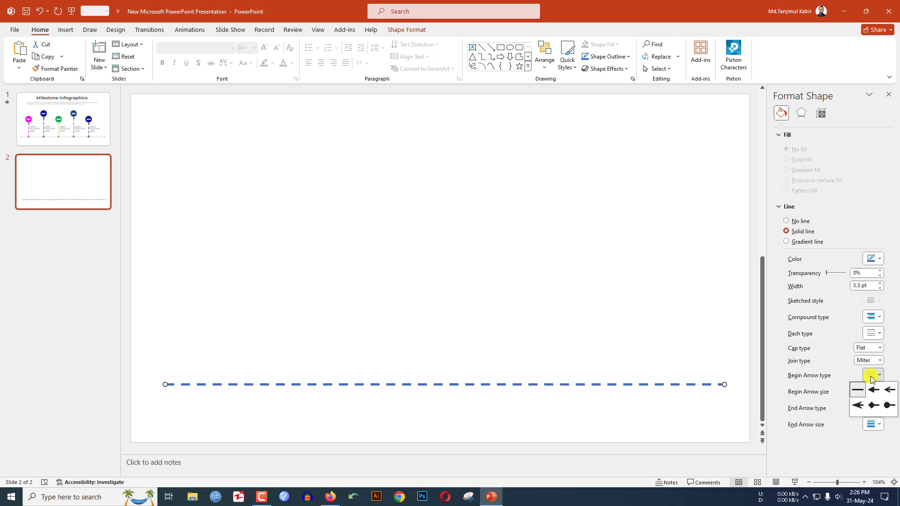
pyautogui.click(885, 406)
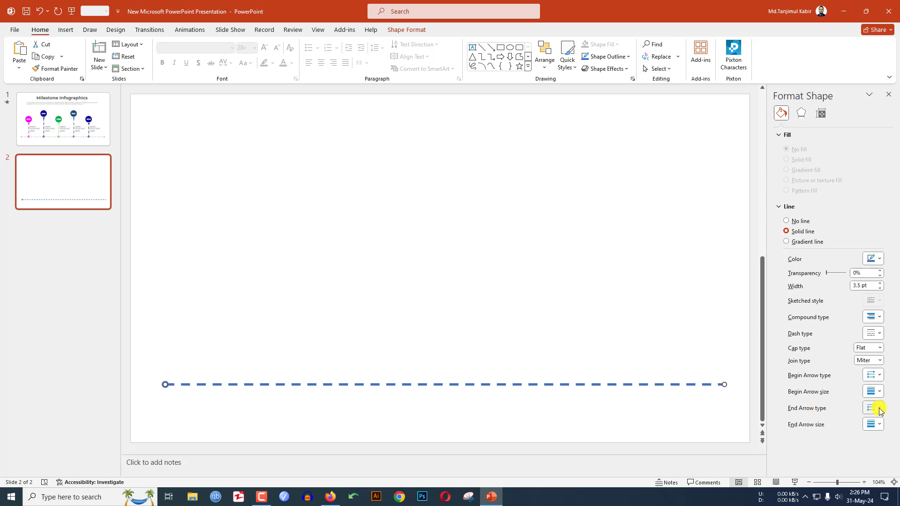
pyautogui.click(880, 409)
pyautogui.click(890, 438)
pyautogui.click(873, 258)
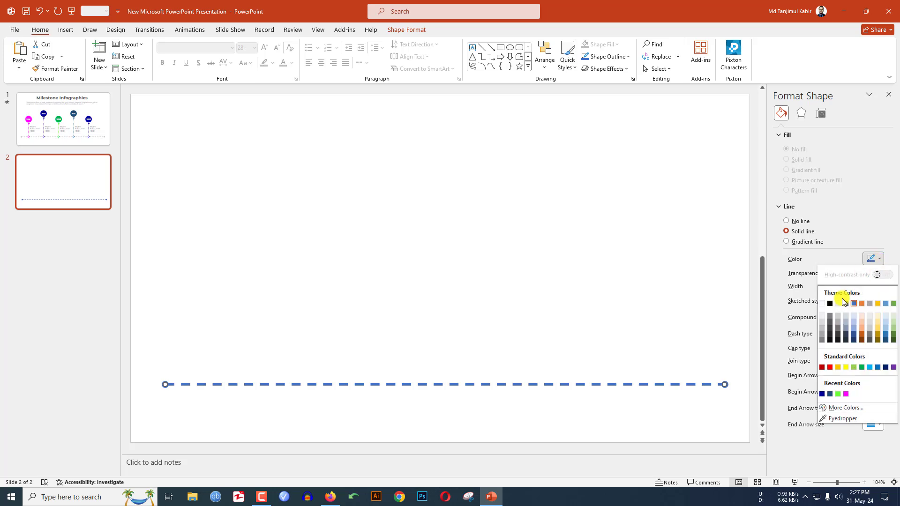
pyautogui.click(823, 337)
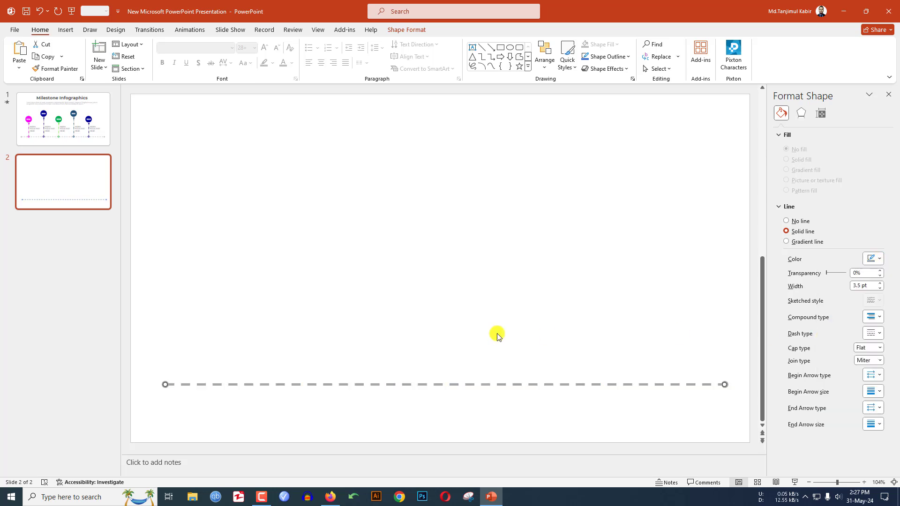
pyautogui.click(478, 331)
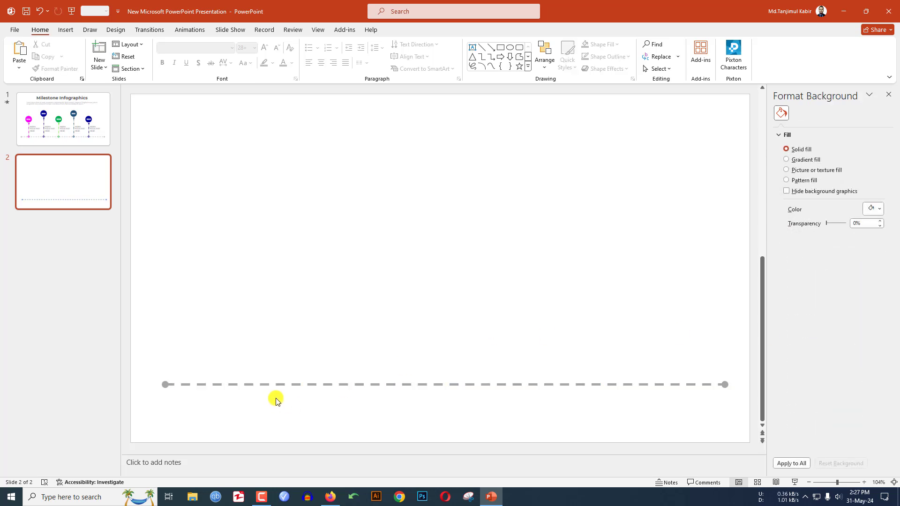
# Draw a small circle on the line's left end with no outline and magenta fill
pyautogui.click(65, 30)
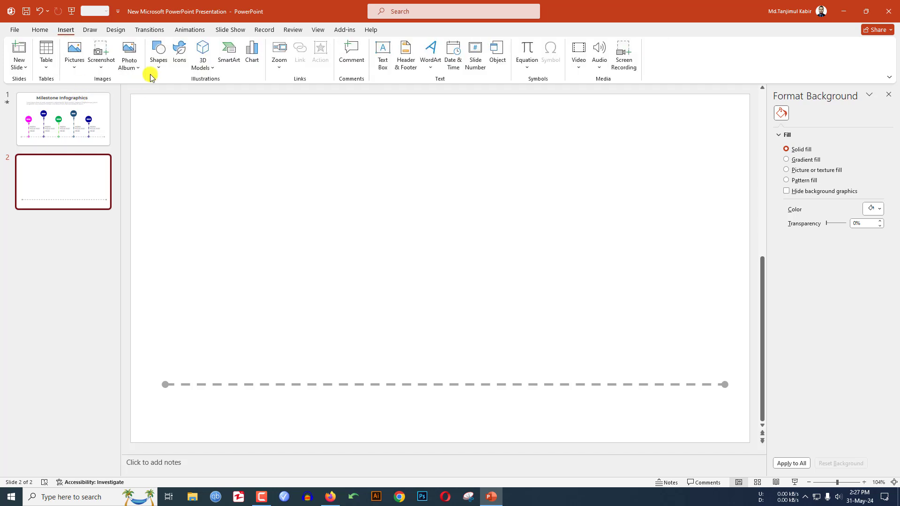
pyautogui.click(158, 56)
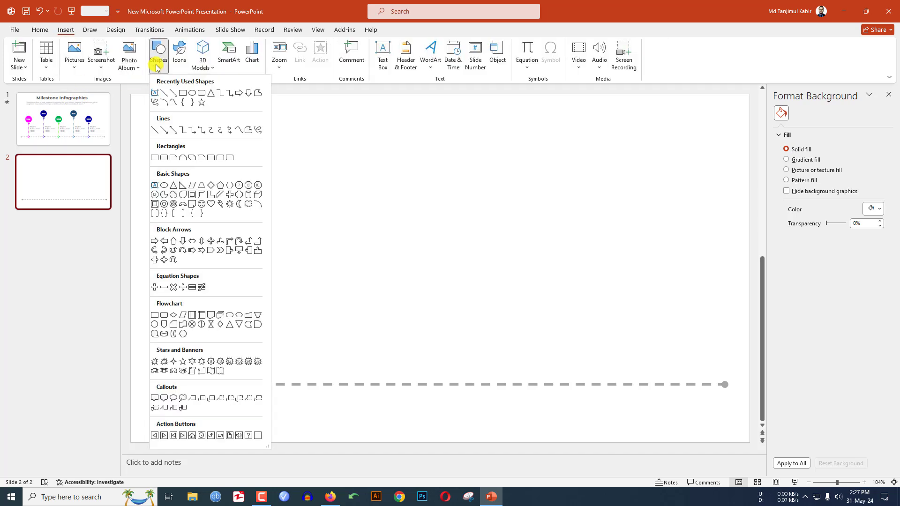
pyautogui.click(193, 94)
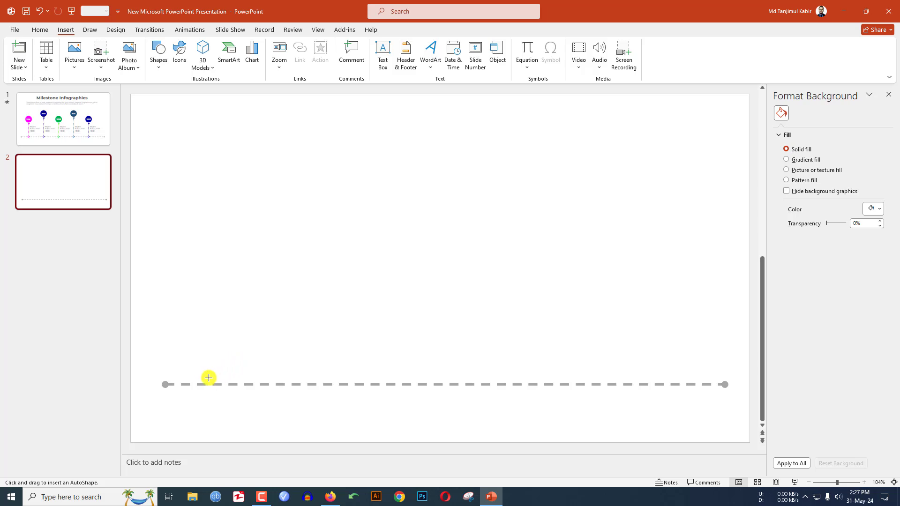
pyautogui.moveTo(205, 379); pyautogui.dragTo(217, 397)
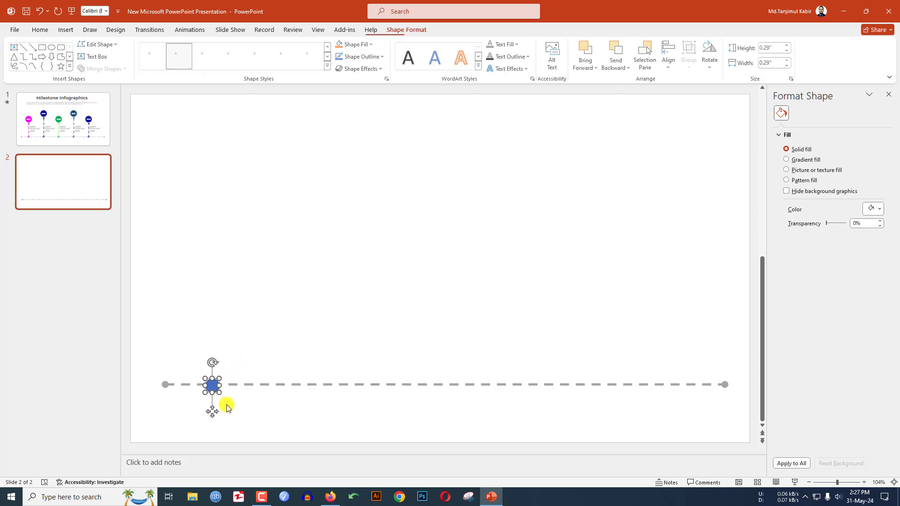
pyautogui.click(382, 57)
pyautogui.click(359, 208)
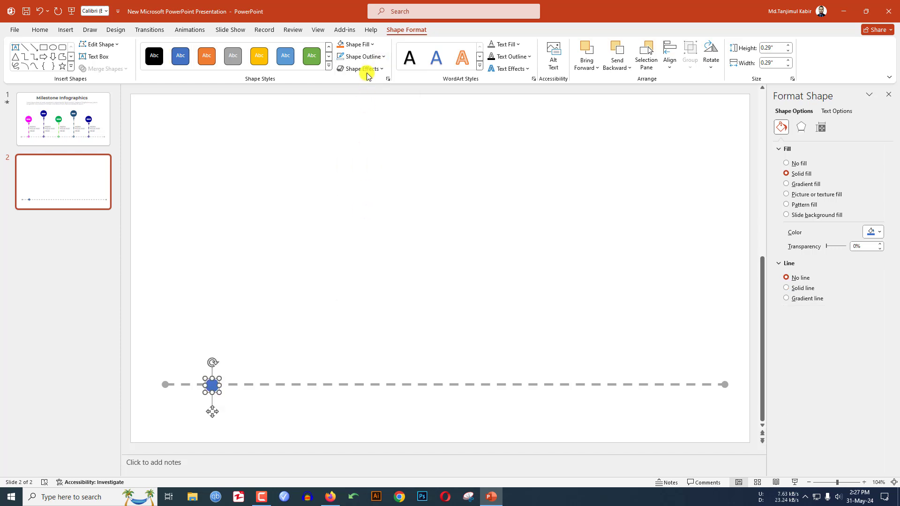
pyautogui.click(365, 44)
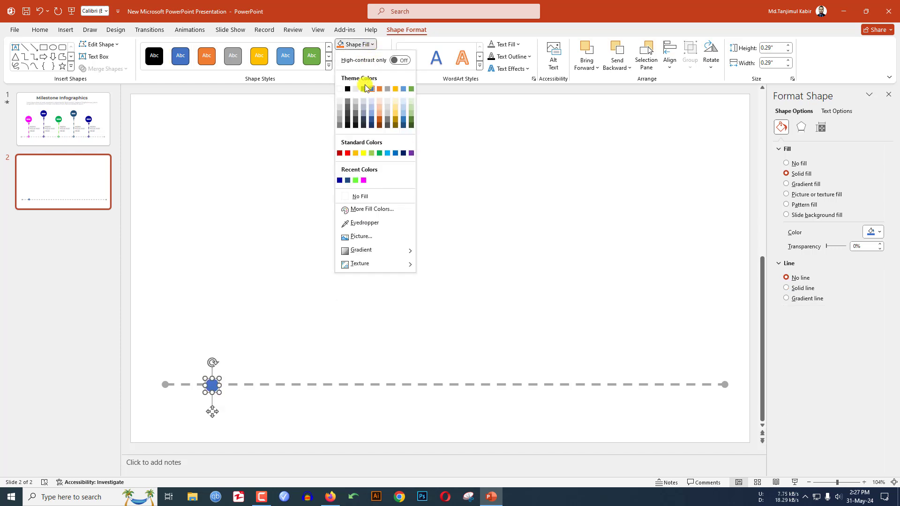
pyautogui.click(363, 181)
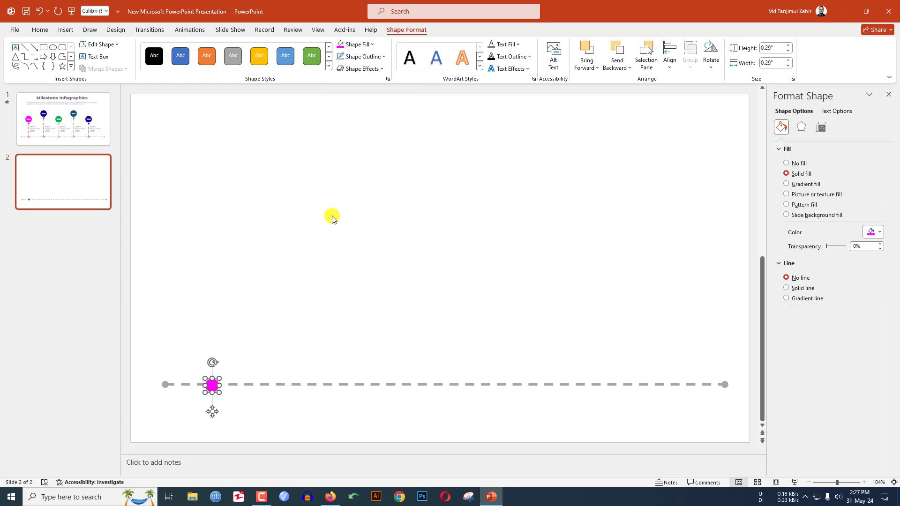
# Align the magenta circle vertically to the middle of the dashed line
pyautogui.click(291, 402)
pyautogui.click(285, 385)
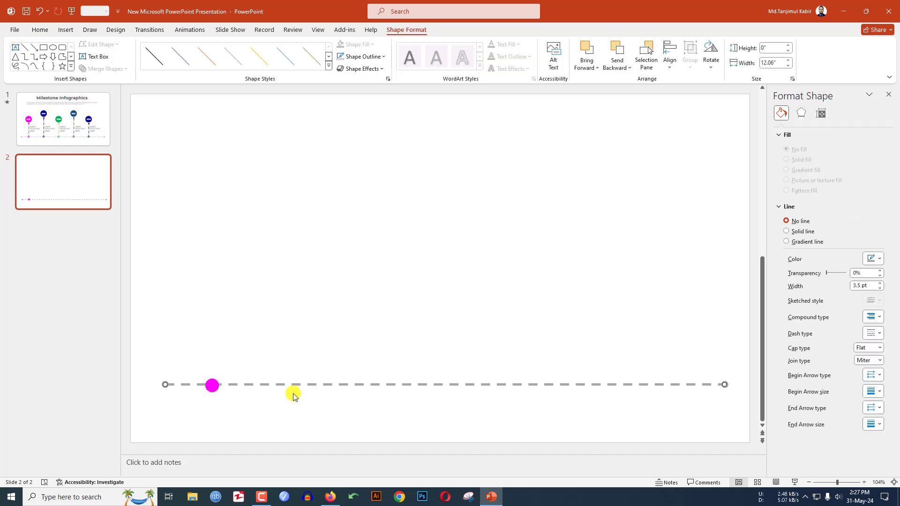
pyautogui.click(212, 386)
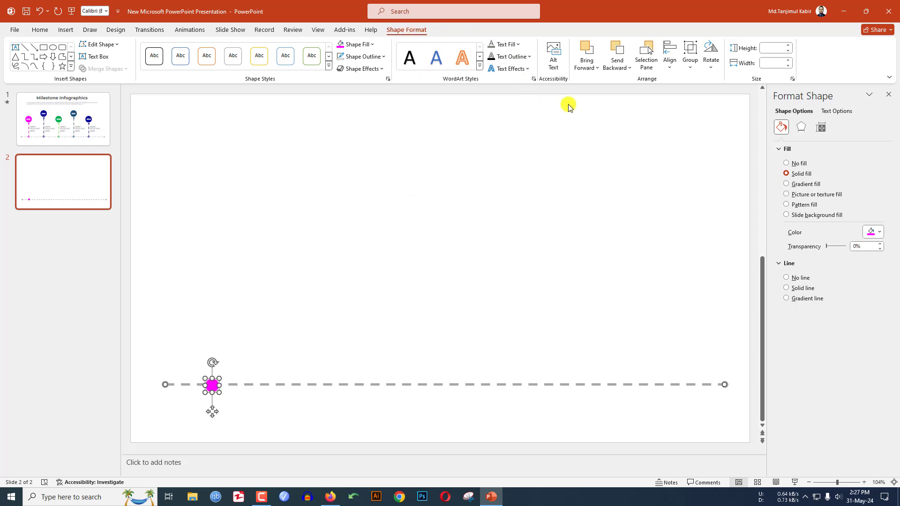
pyautogui.click(670, 60)
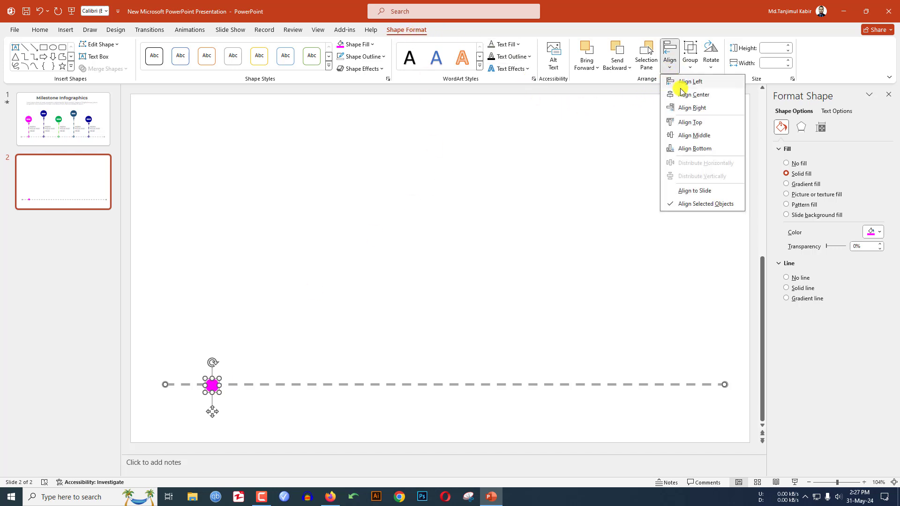
pyautogui.click(689, 135)
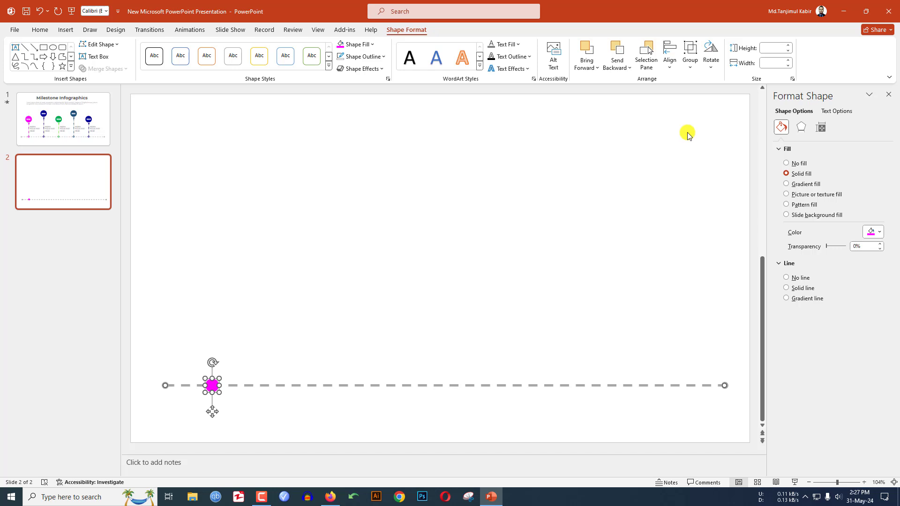
pyautogui.click(416, 231)
pyautogui.click(66, 30)
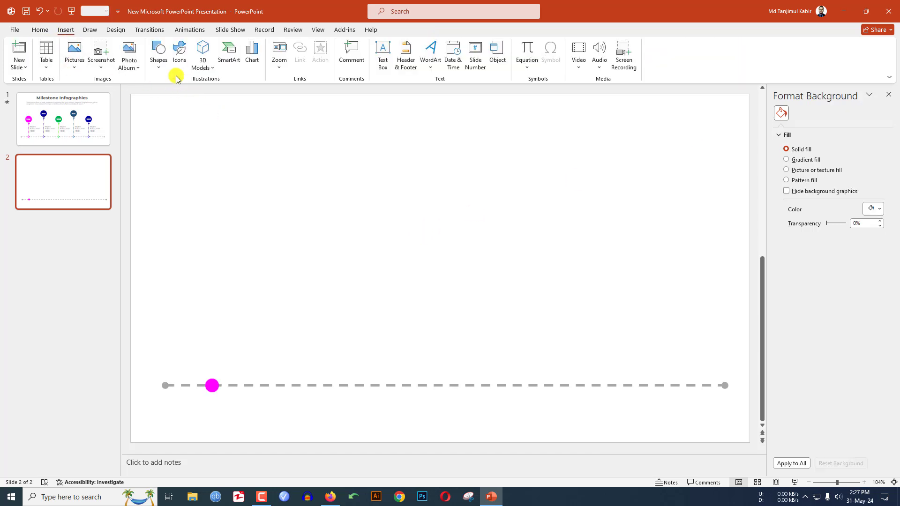
# Draw a vertical magenta line rising from the circle
pyautogui.click(159, 58)
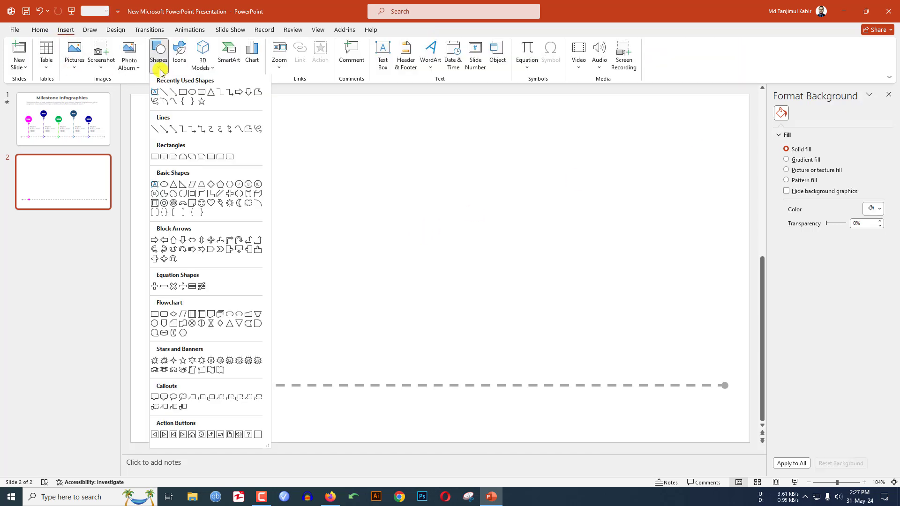
pyautogui.click(163, 95)
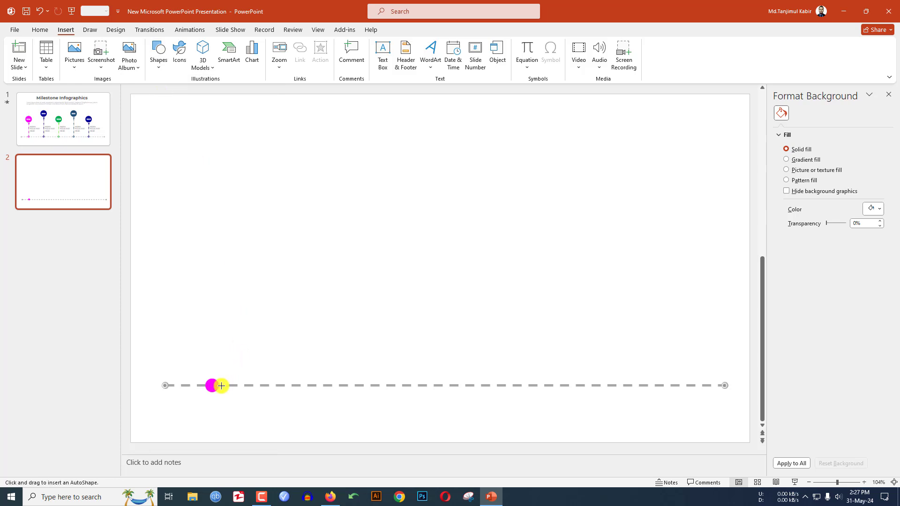
pyautogui.moveTo(213, 385); pyautogui.dragTo(212, 276)
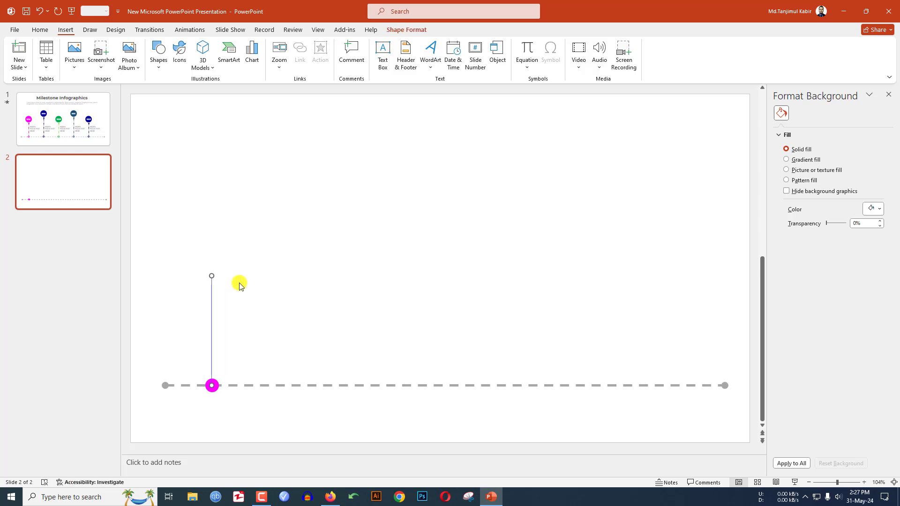
pyautogui.click(370, 57)
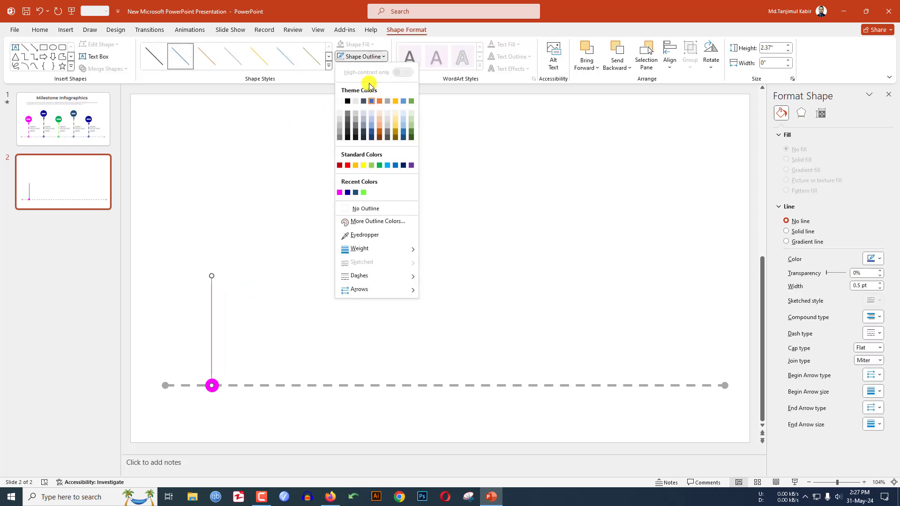
pyautogui.click(347, 165)
pyautogui.click(364, 56)
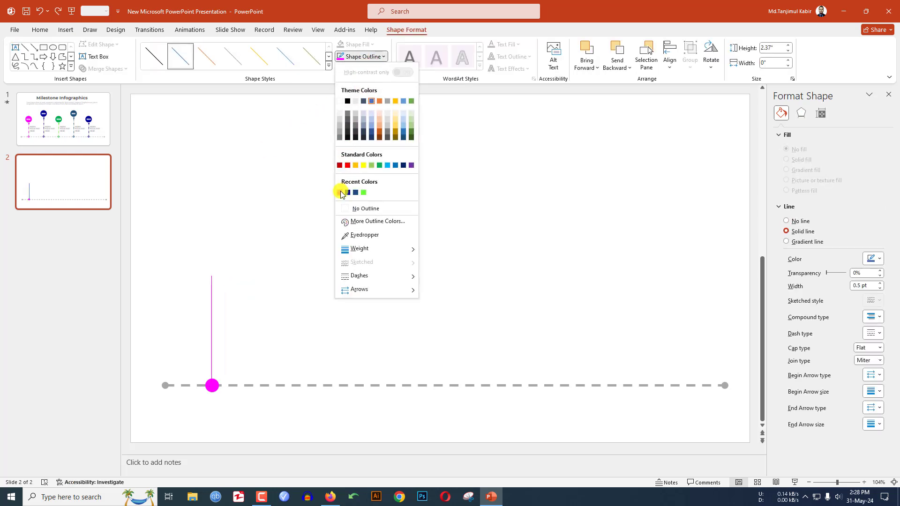
pyautogui.click(341, 193)
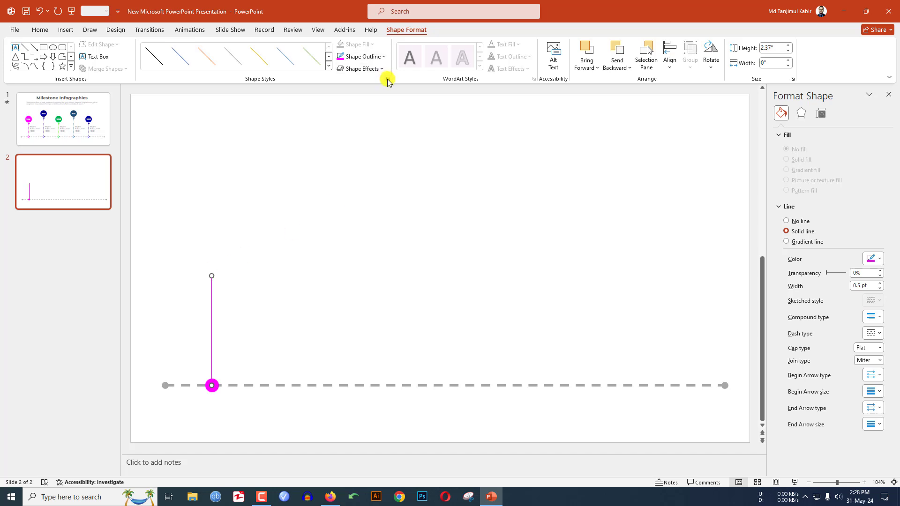
# Make the connector 2 pt Long Dash Dot with an oval end cap
pyautogui.click(878, 283)
pyautogui.click(879, 283)
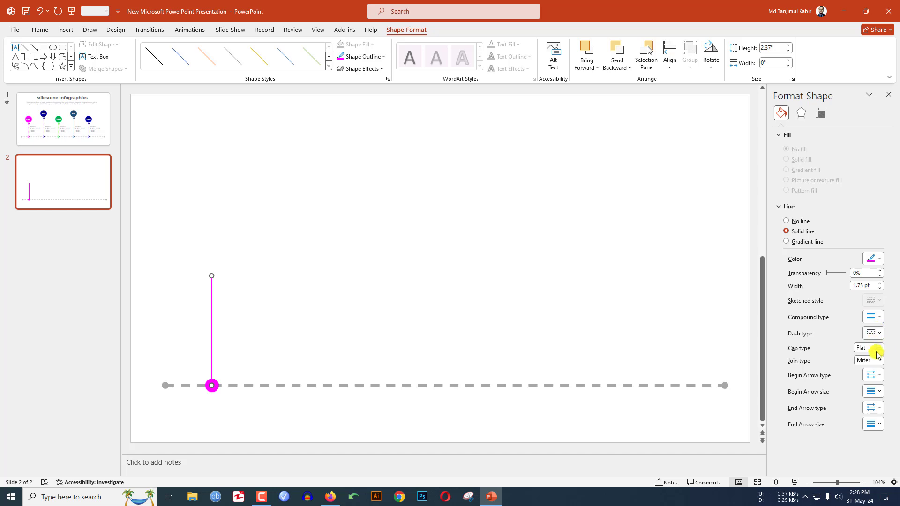
pyautogui.click(876, 334)
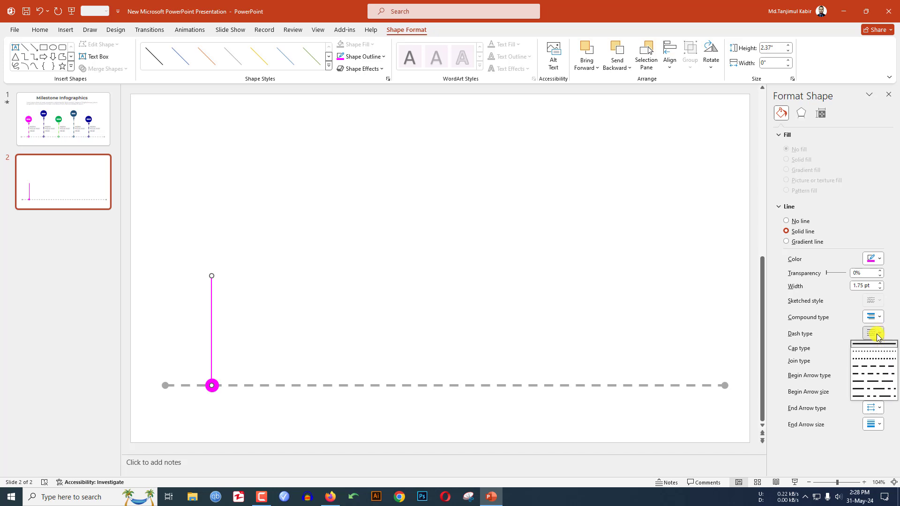
pyautogui.click(873, 389)
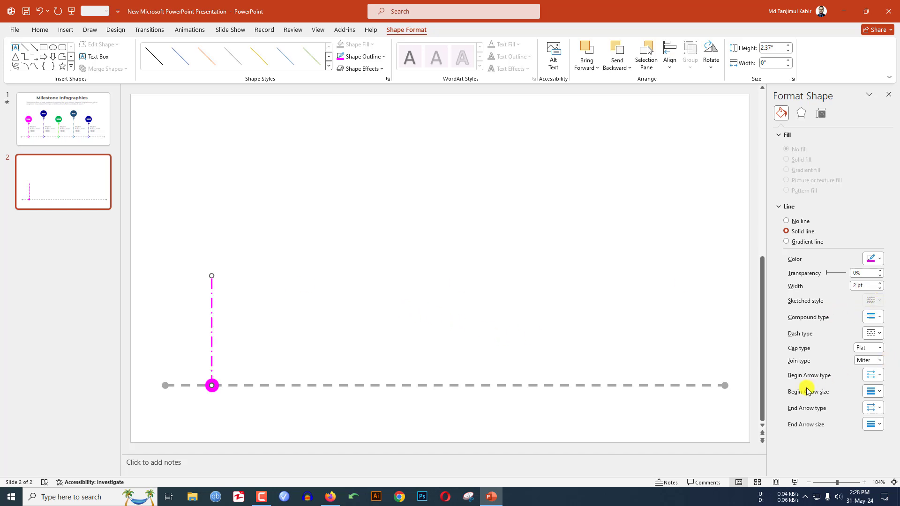
pyautogui.click(874, 408)
pyautogui.click(891, 441)
pyautogui.click(363, 294)
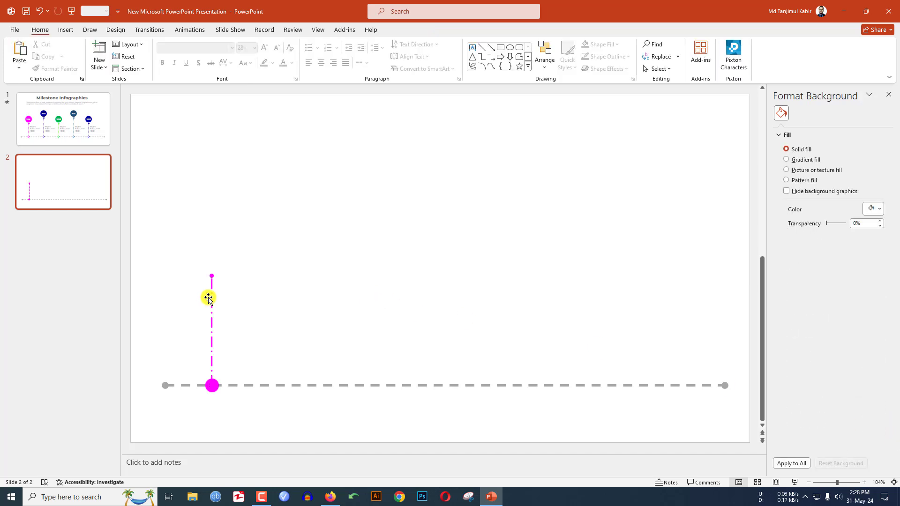
# Duplicate the pink circle and shrink the copy to 0.15"
pyautogui.click(211, 385)
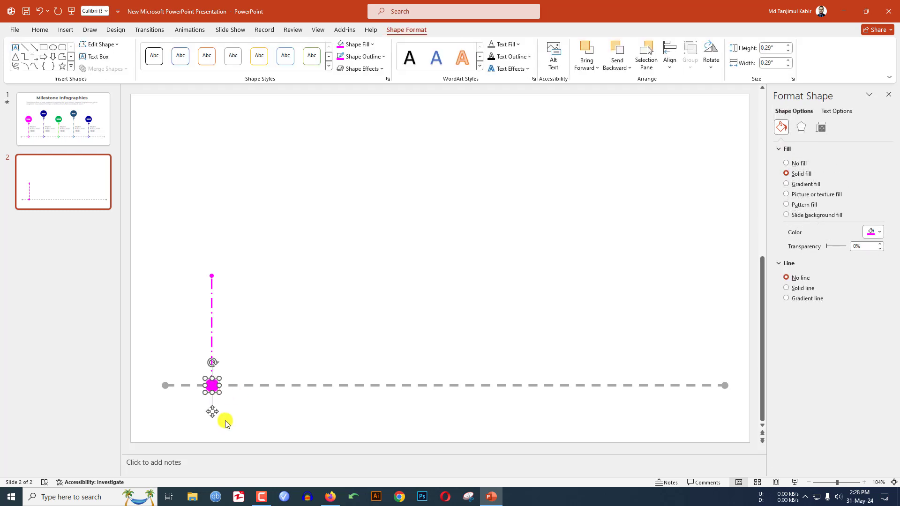
pyautogui.hotkey('ctrl', 'd')
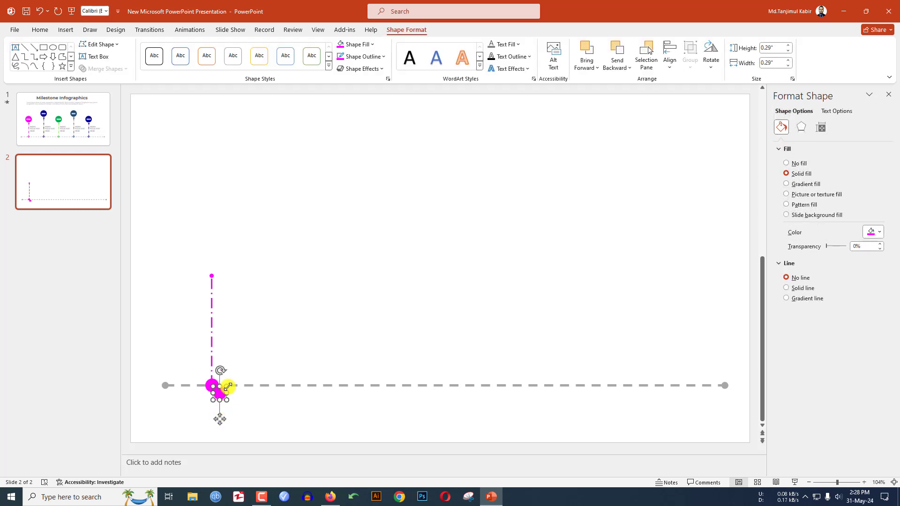
pyautogui.moveTo(228, 387); pyautogui.dragTo(220, 398)
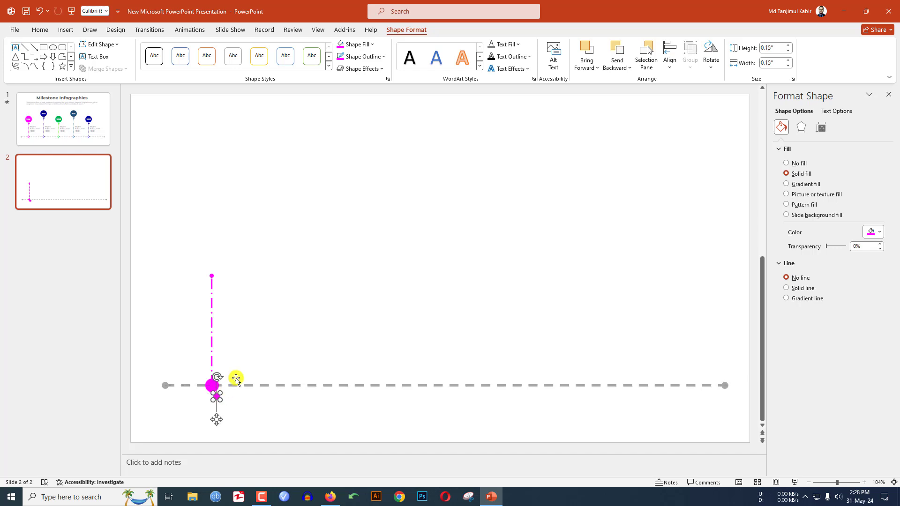
# Fill the small circle white and center and middle-align it on the pink circle
pyautogui.click(368, 46)
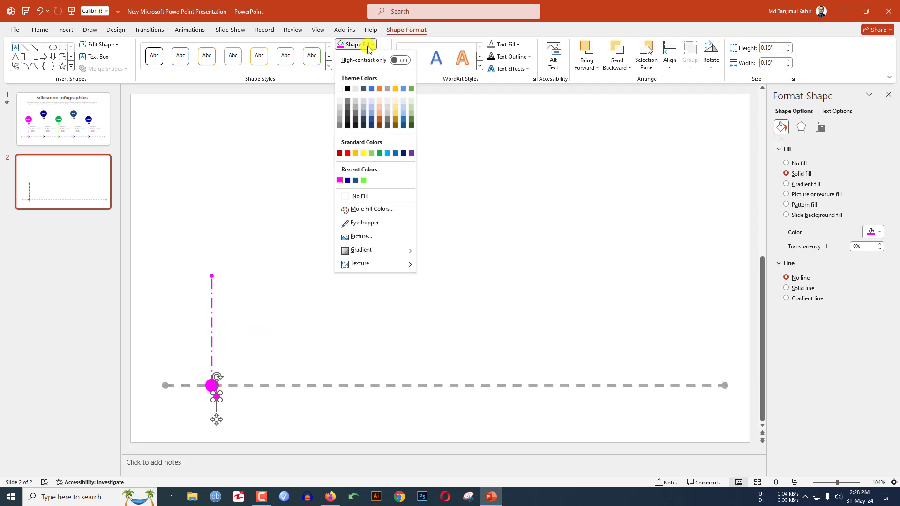
pyautogui.click(340, 89)
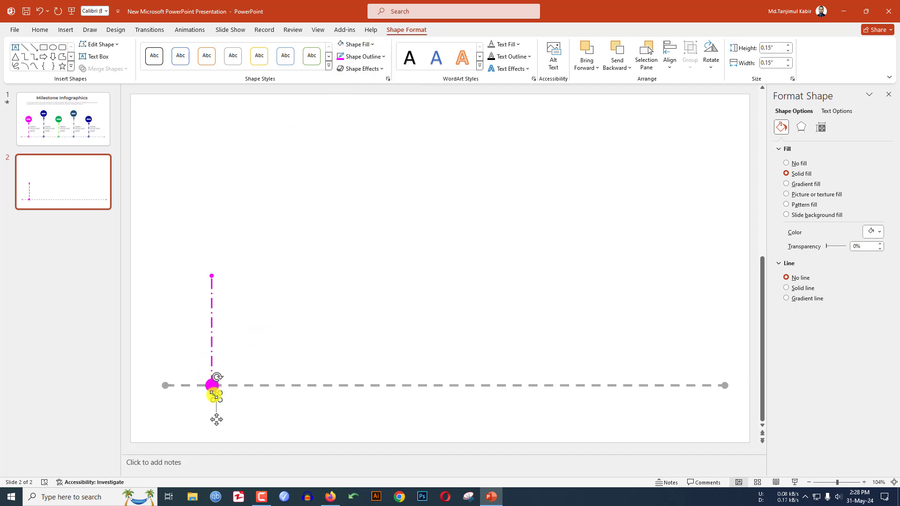
pyautogui.moveTo(218, 398); pyautogui.dragTo(212, 384)
pyautogui.click(227, 405)
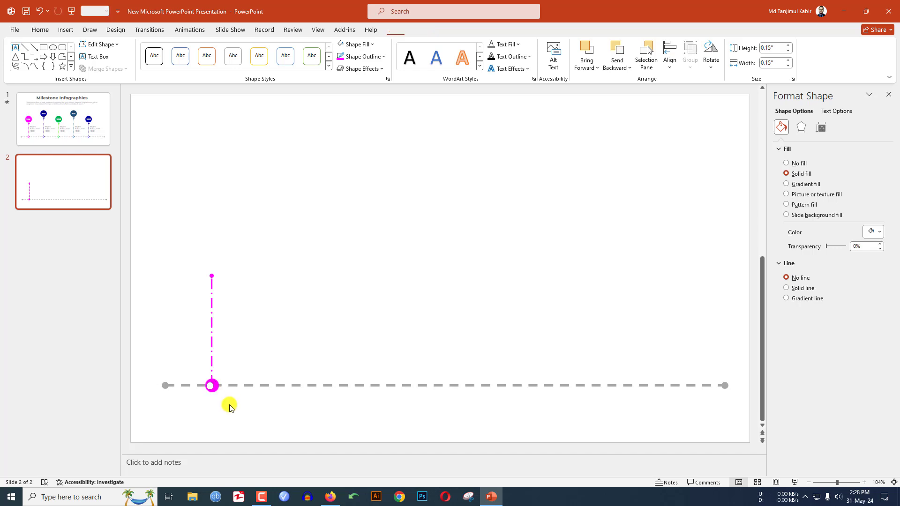
pyautogui.click(212, 386)
pyautogui.keyDown('shift'); pyautogui.click(212, 385); pyautogui.keyUp('shift')
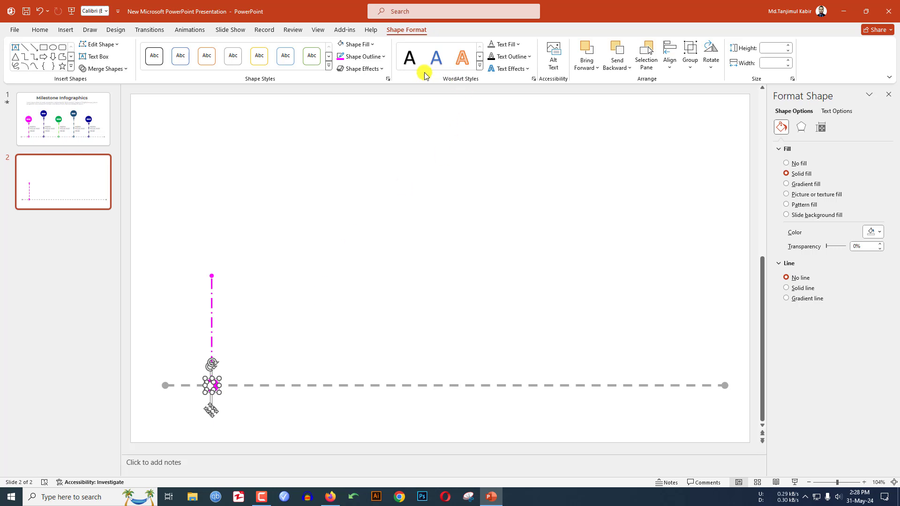
pyautogui.click(669, 59)
pyautogui.click(684, 95)
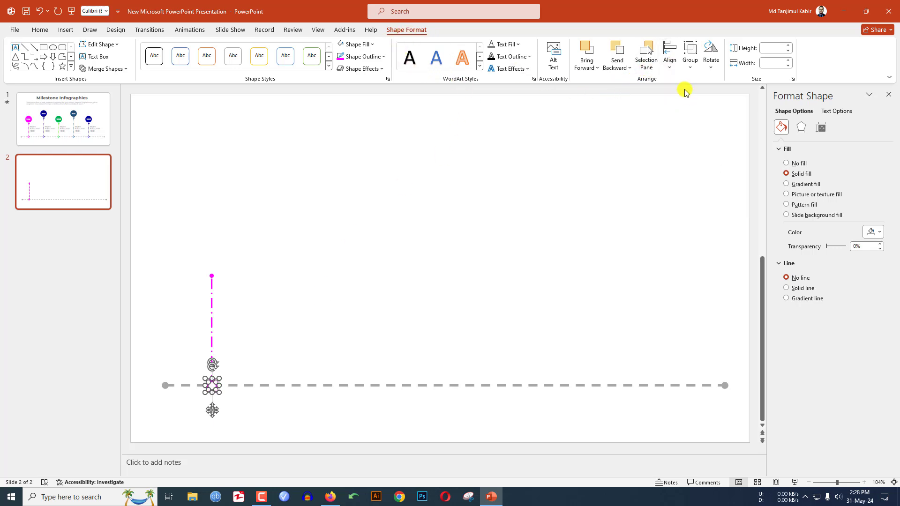
pyautogui.click(670, 59)
pyautogui.click(689, 134)
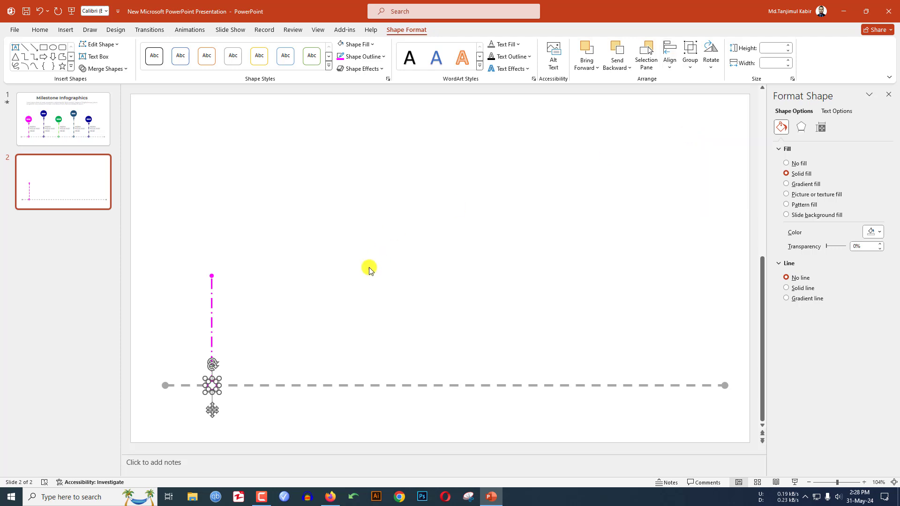
pyautogui.click(283, 304)
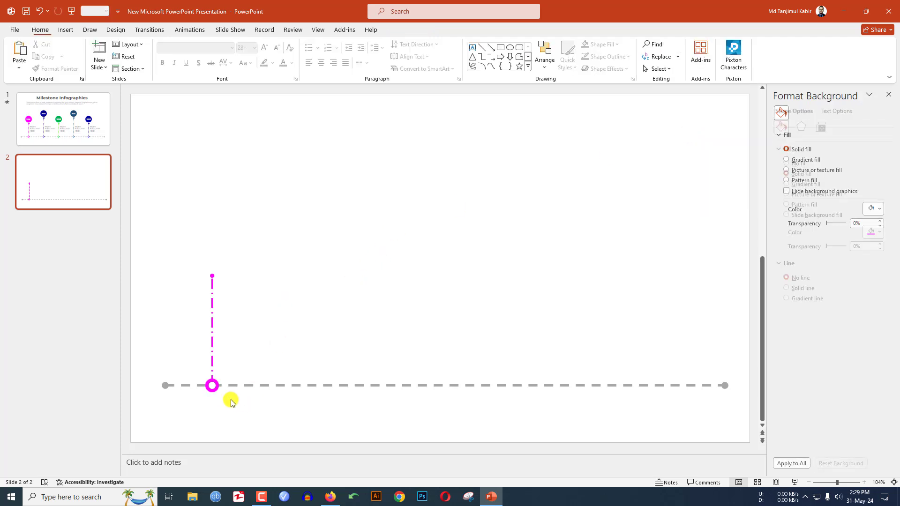
# Place a 1.02" copy of the magenta circle at the connector's top
pyautogui.click(212, 387)
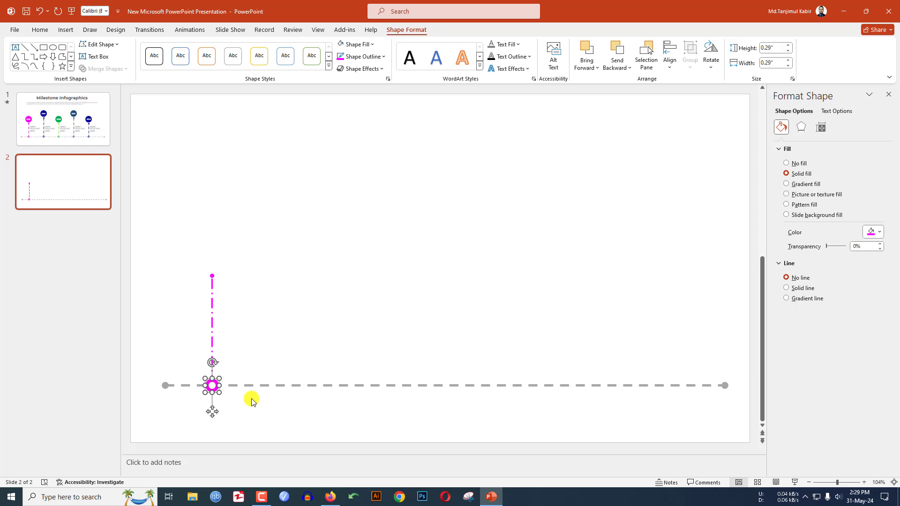
pyautogui.moveTo(209, 392); pyautogui.dragTo(210, 249)
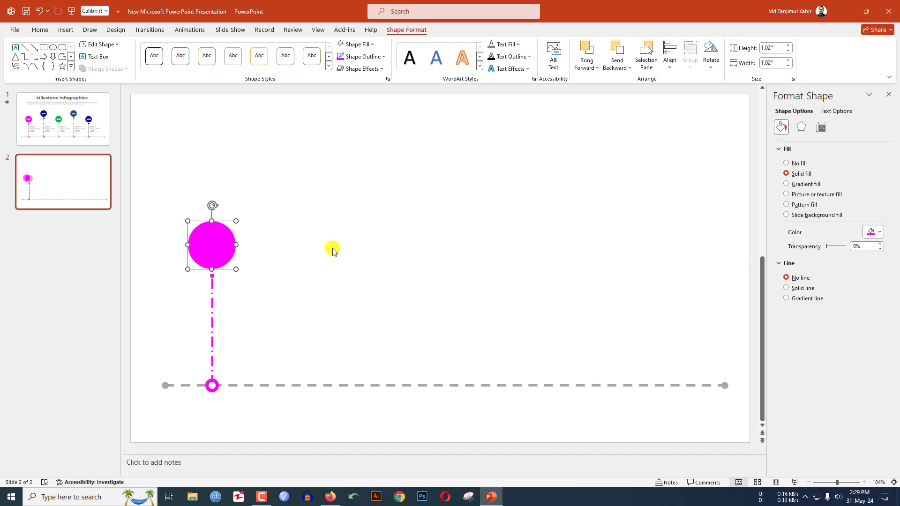
pyautogui.click(66, 30)
pyautogui.click(159, 61)
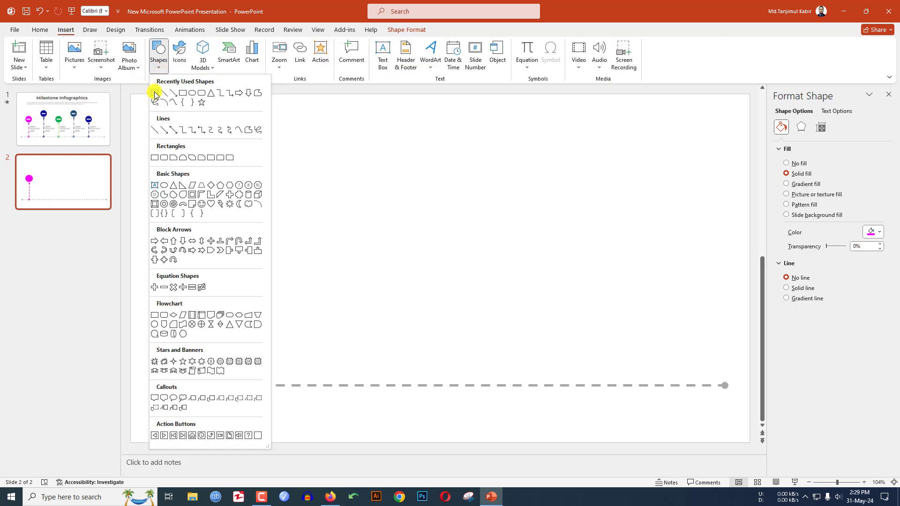
# Add a '2018' text box in bold white Montserrat inside the large circle
pyautogui.click(155, 94)
pyautogui.moveTo(194, 240); pyautogui.dragTo(229, 259)
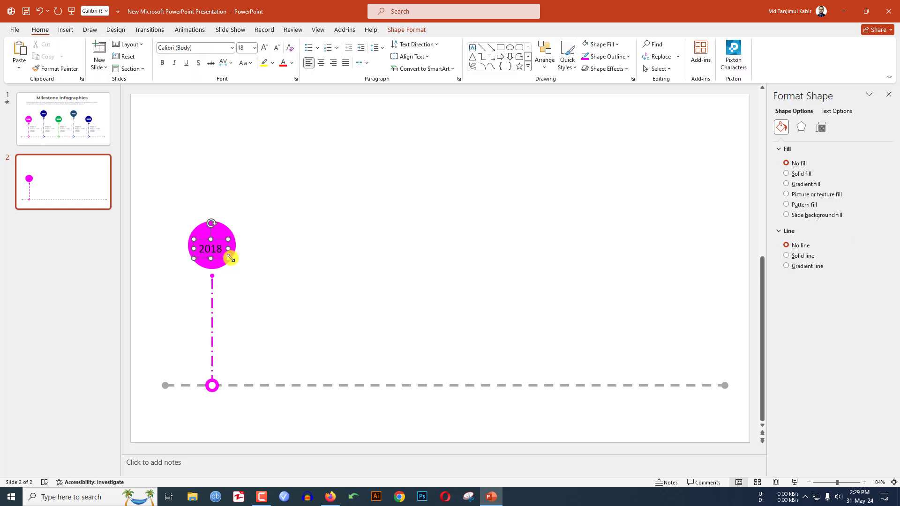
pyautogui.hotkey('ctrl', 'a')
pyautogui.click(205, 49)
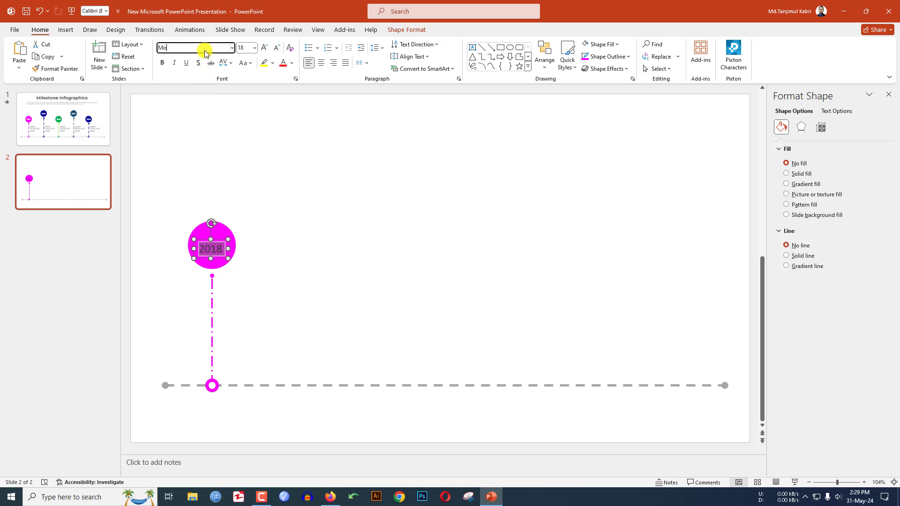
pyautogui.press('Return')
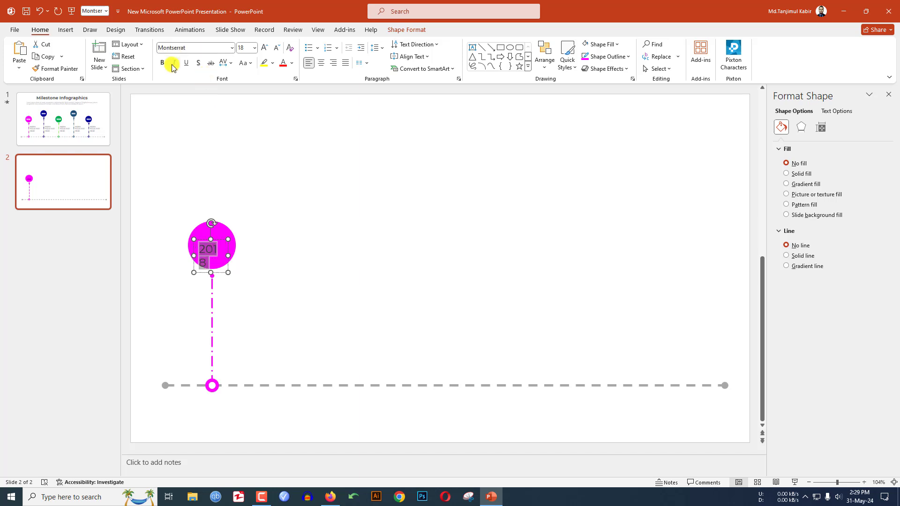
pyautogui.click(292, 63)
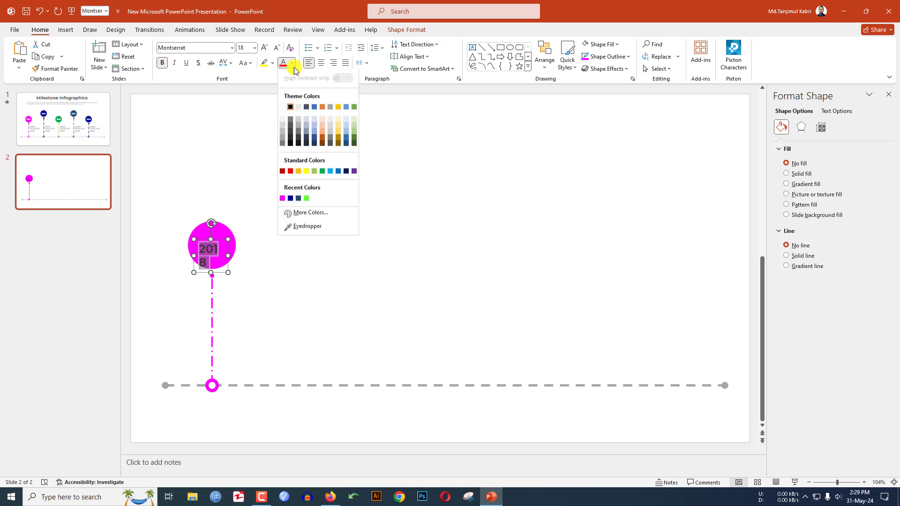
pyautogui.click(283, 107)
pyautogui.moveTo(228, 256); pyautogui.dragTo(219, 235)
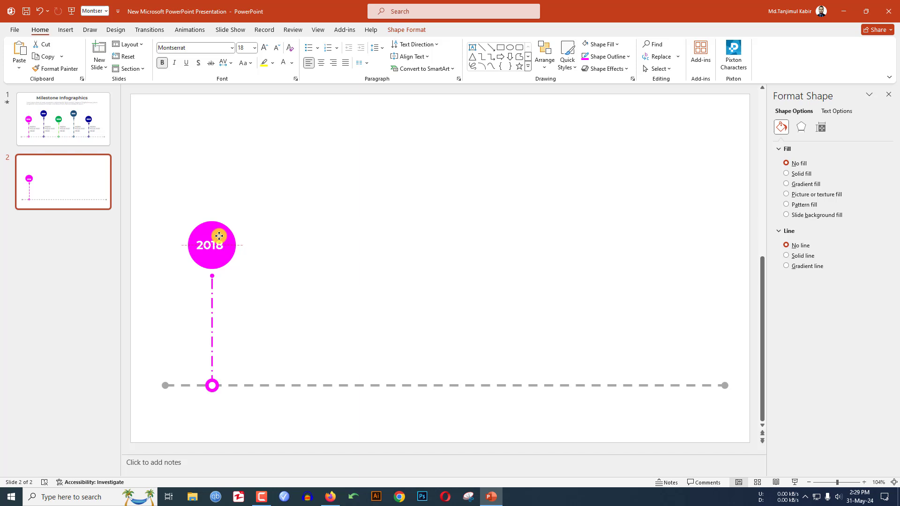
# Add a text box reading 'WRITE YOUR TEXT HERE' beside the connector
pyautogui.click(147, 105)
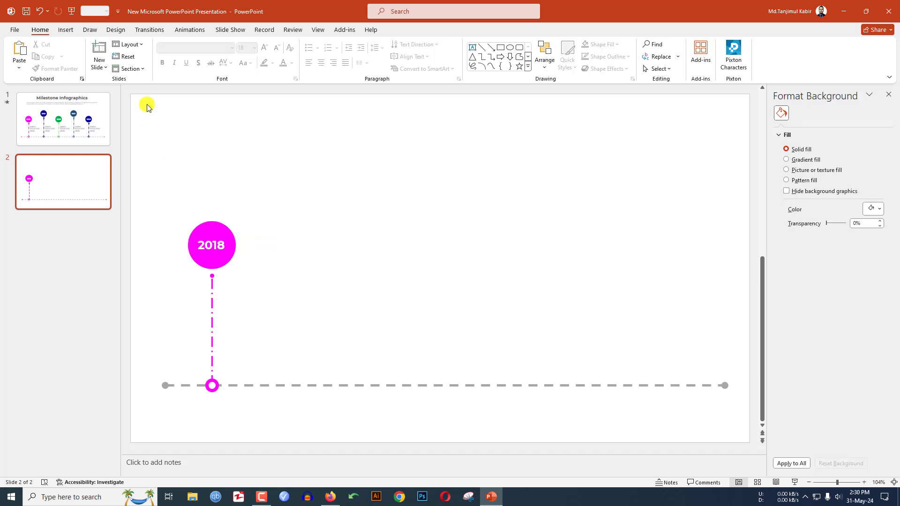
pyautogui.click(66, 30)
pyautogui.click(161, 69)
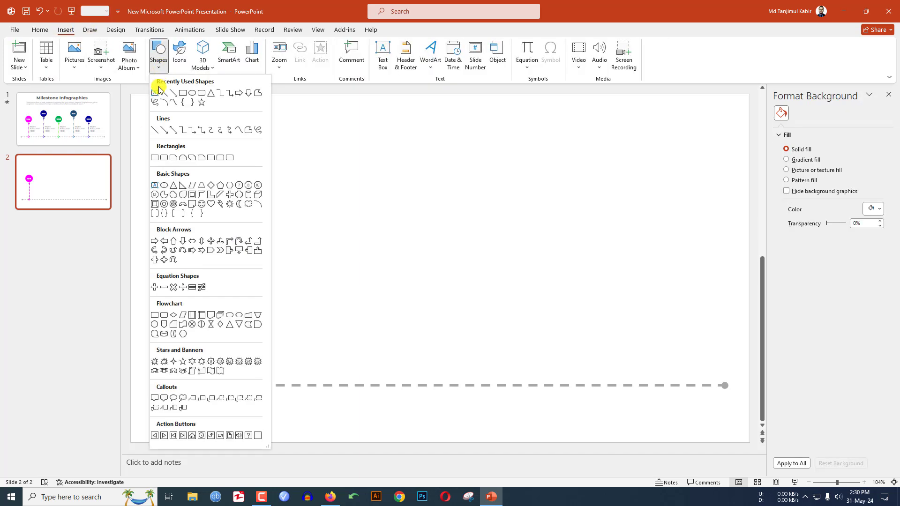
pyautogui.click(155, 89)
pyautogui.moveTo(220, 304); pyautogui.dragTo(330, 353)
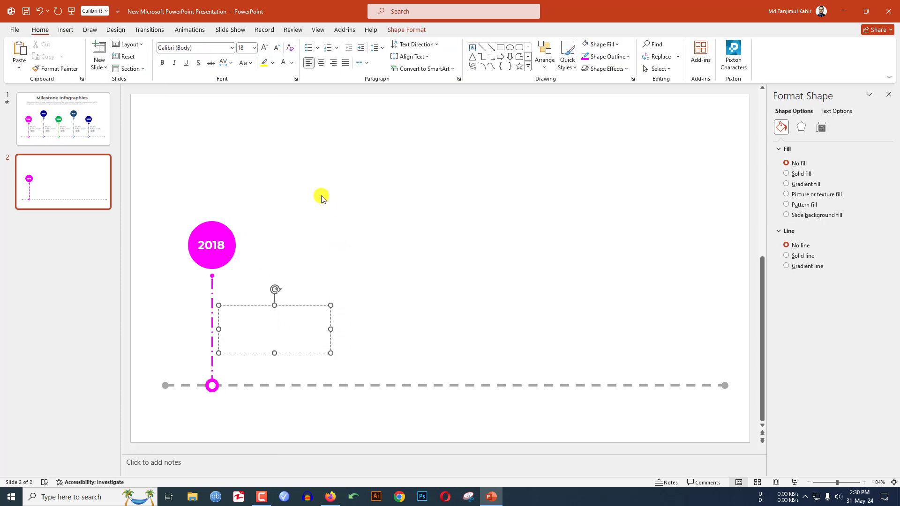
pyautogui.write('WRITE YOUR TE')
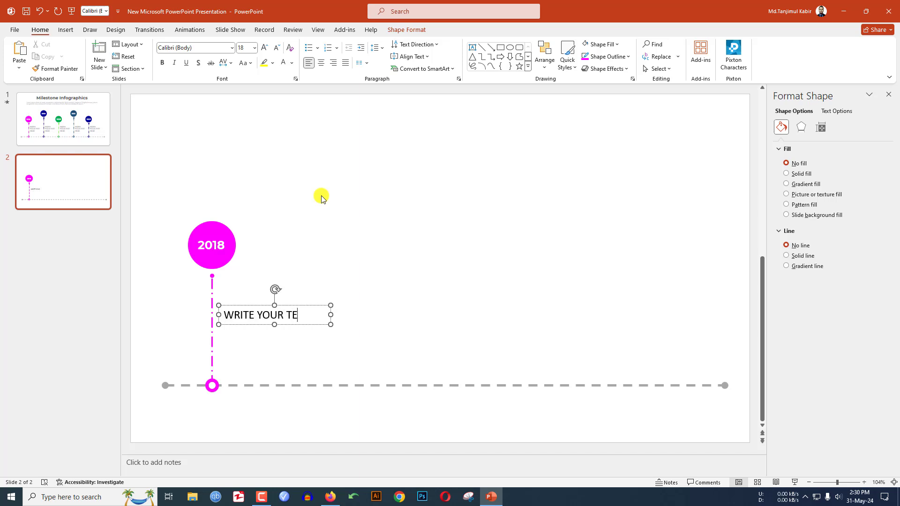
pyautogui.write('XT HERE')
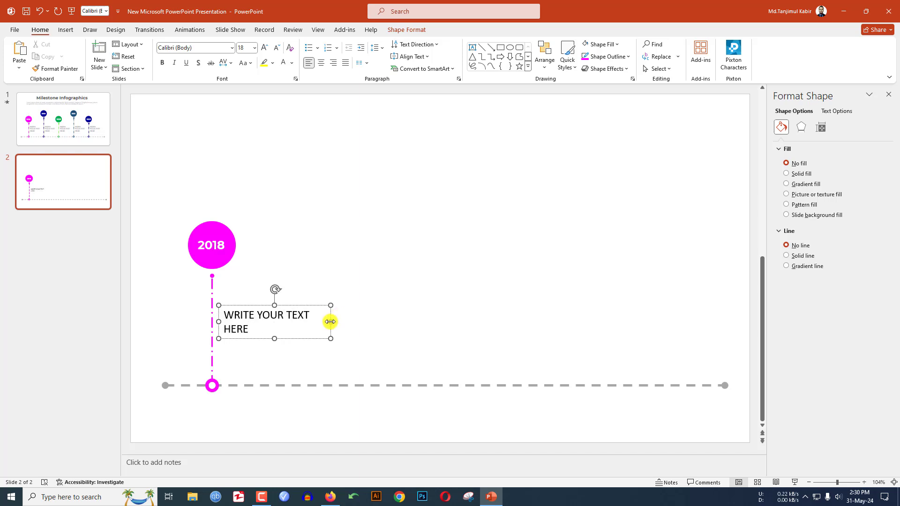
pyautogui.moveTo(330, 321); pyautogui.dragTo(311, 322)
# Set the text to grey Montserrat and narrow the box to wrap onto three lines
pyautogui.tripleClick(248, 321)
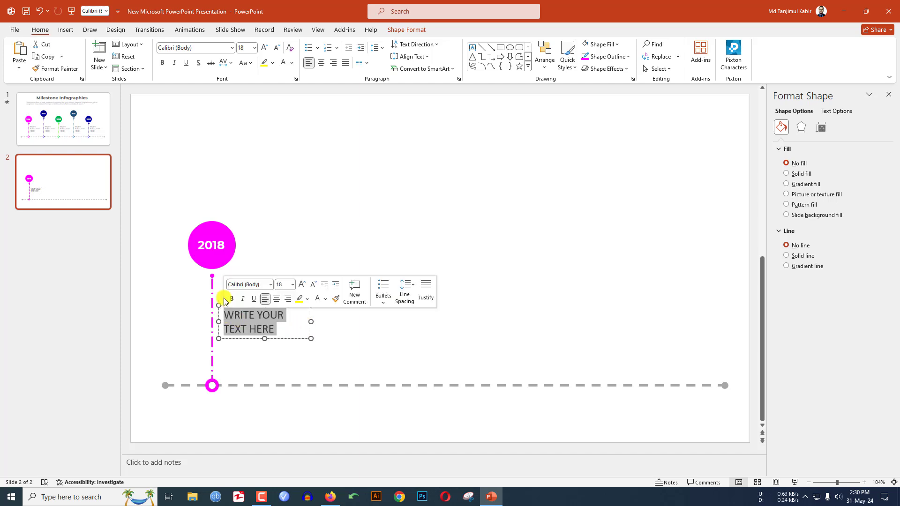
pyautogui.click(198, 49)
pyautogui.write('Montserra')
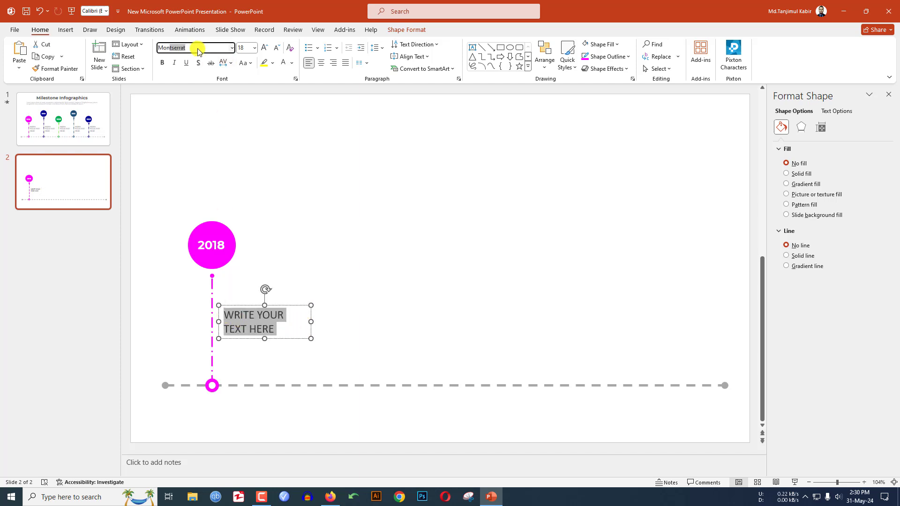
pyautogui.write('t')
pyautogui.press('Return')
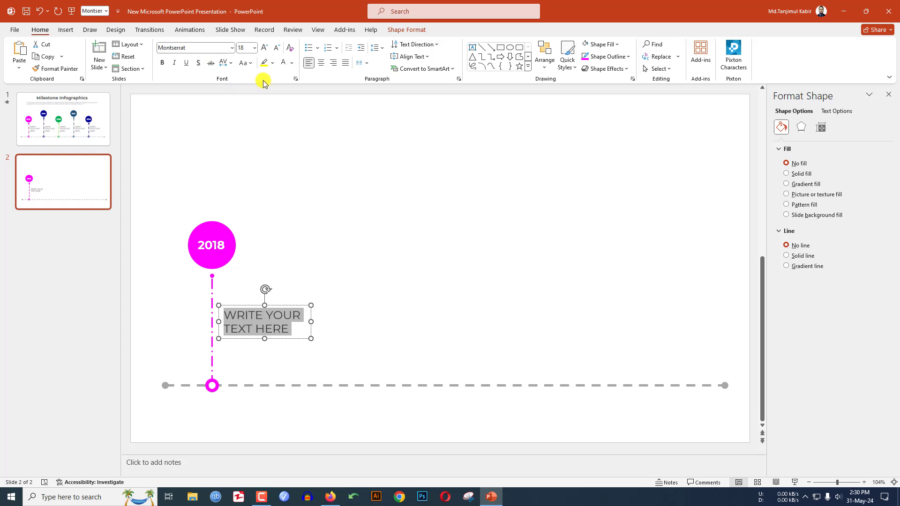
pyautogui.click(292, 63)
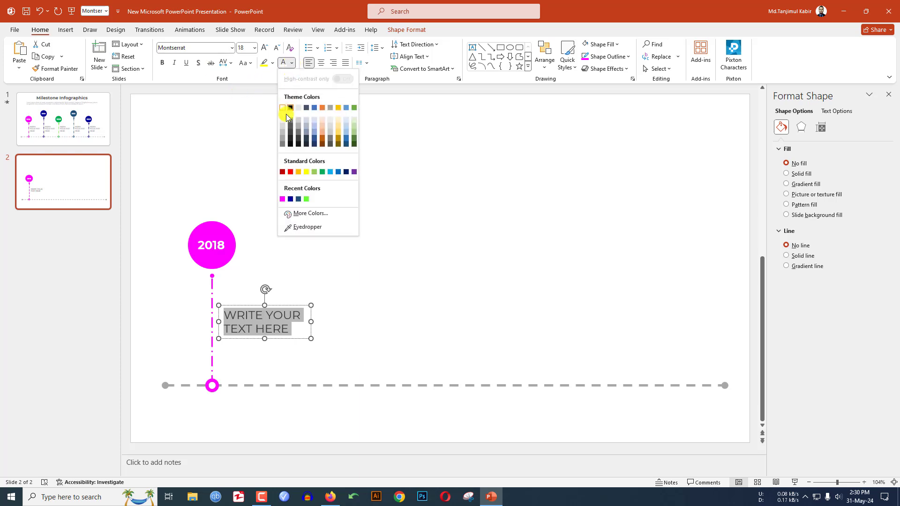
pyautogui.click(282, 141)
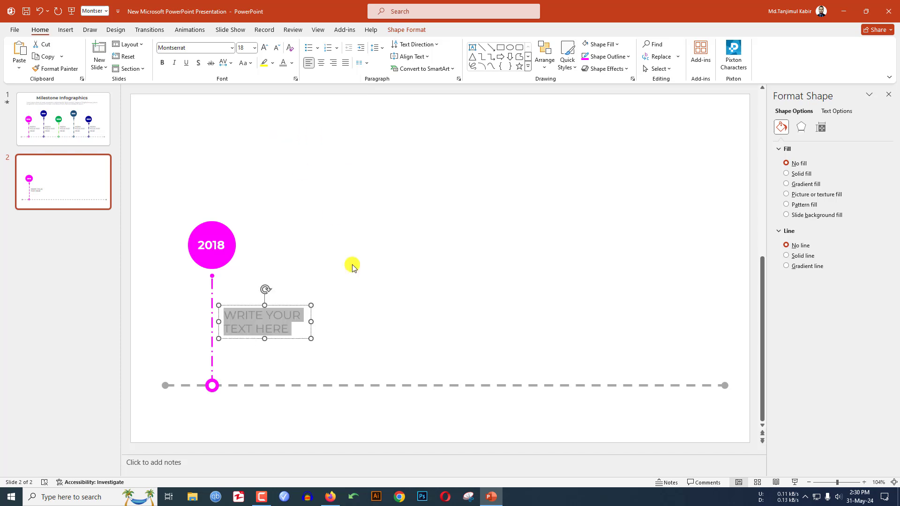
pyautogui.moveTo(314, 321); pyautogui.dragTo(281, 302)
pyautogui.click(319, 315)
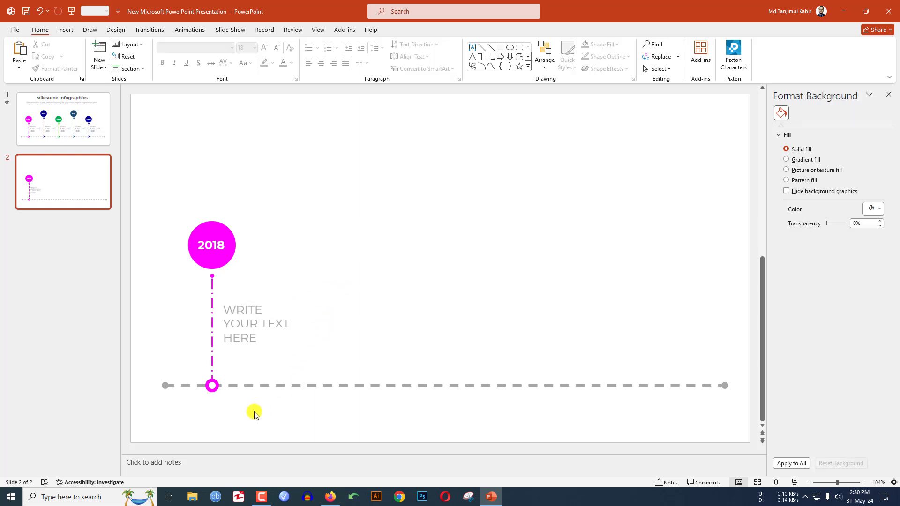
# Give the ring marker a Zoom entrance starting After Previous
pyautogui.click(212, 387)
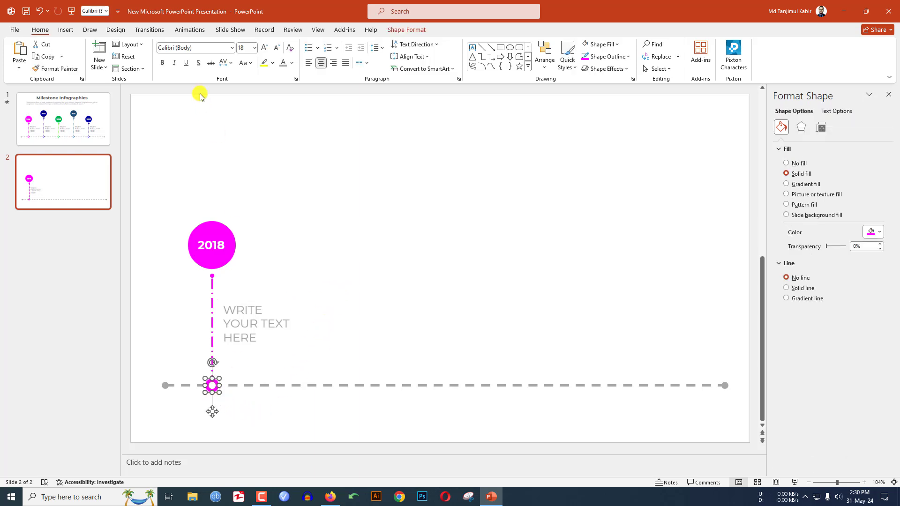
pyautogui.click(187, 30)
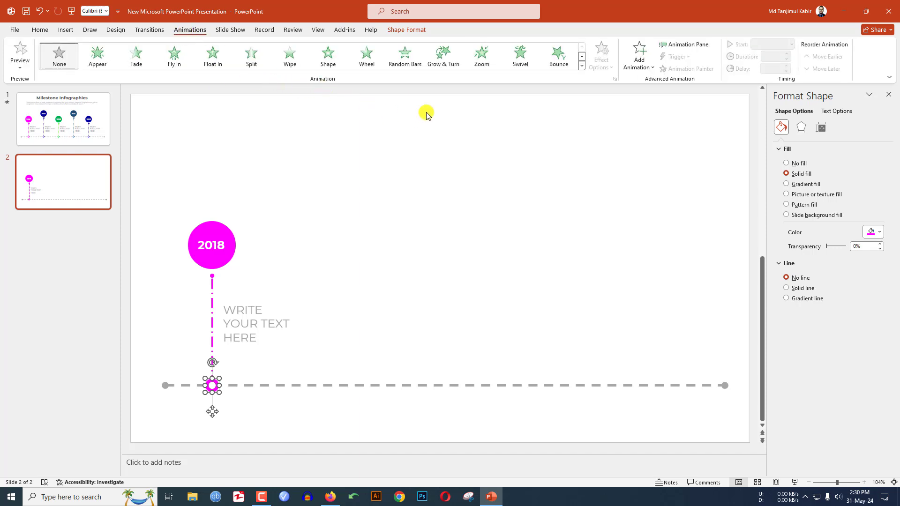
pyautogui.click(482, 54)
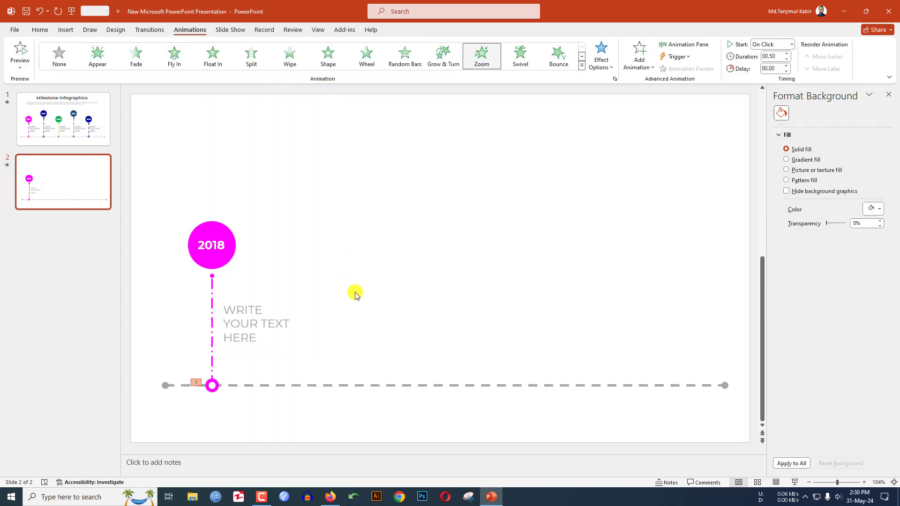
pyautogui.click(212, 385)
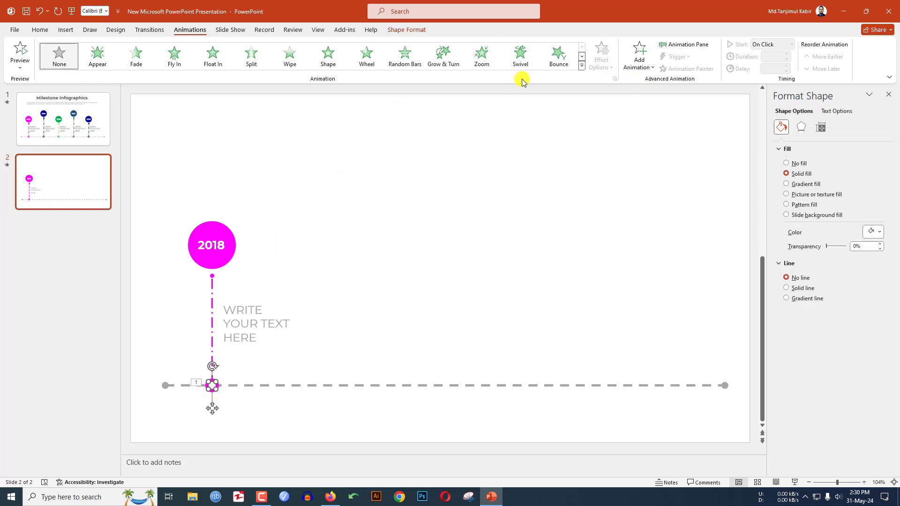
pyautogui.click(482, 63)
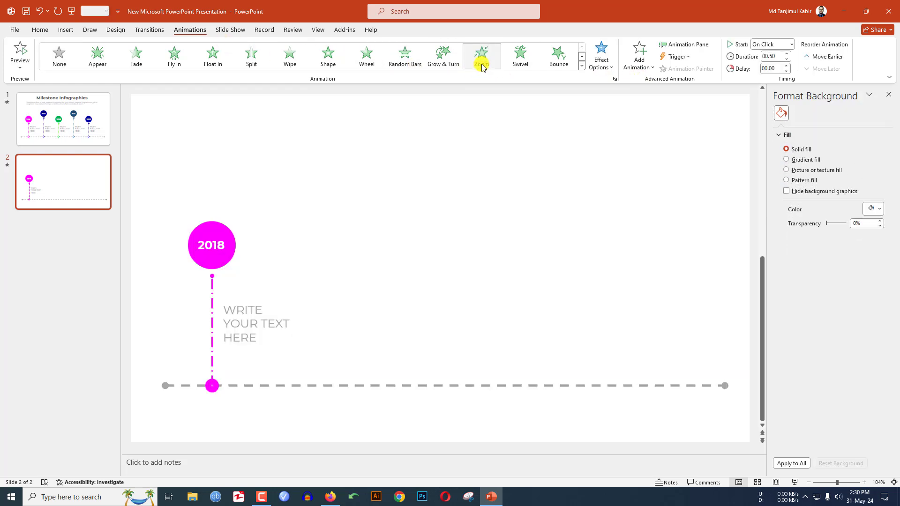
pyautogui.click(792, 44)
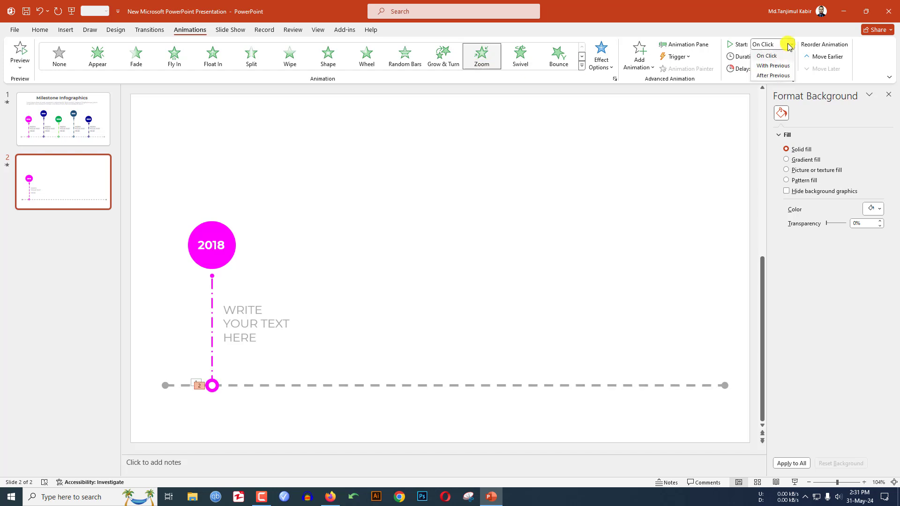
pyautogui.click(772, 76)
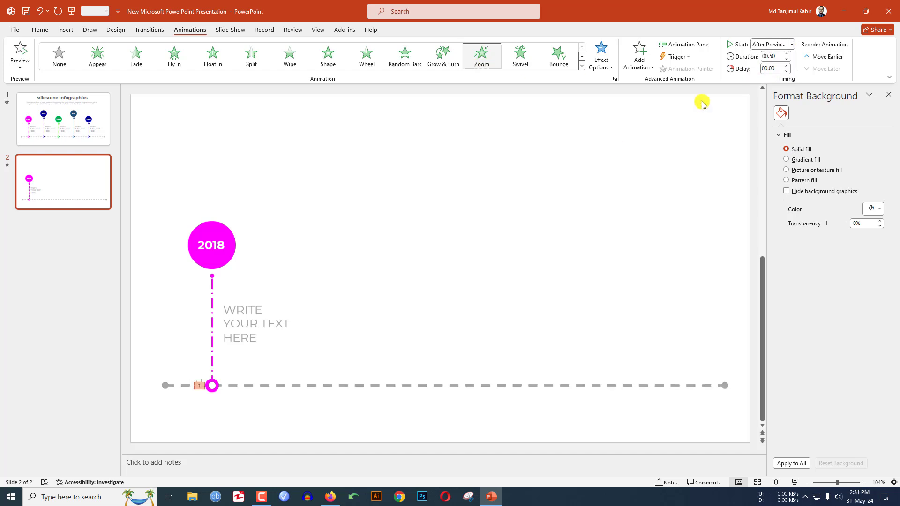
# Give the dash-dot connector a Wipe entrance starting After Previous
pyautogui.click(216, 393)
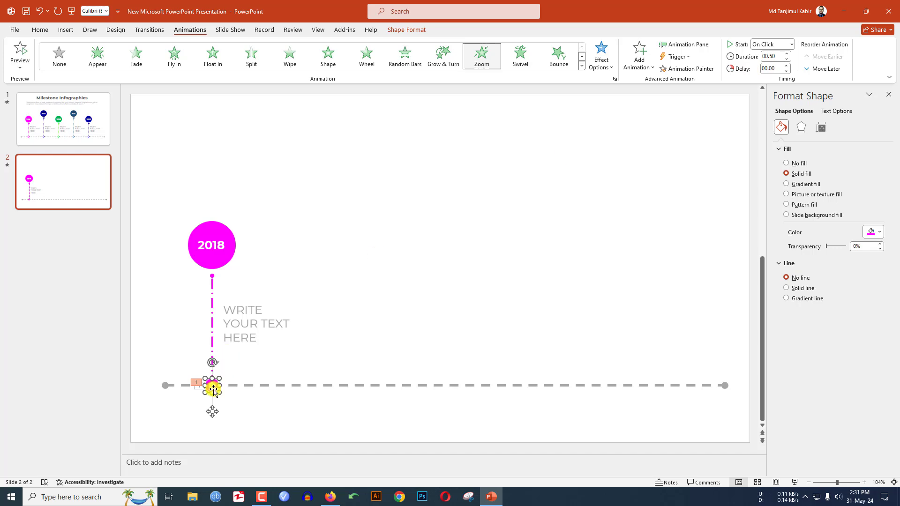
pyautogui.click(212, 387)
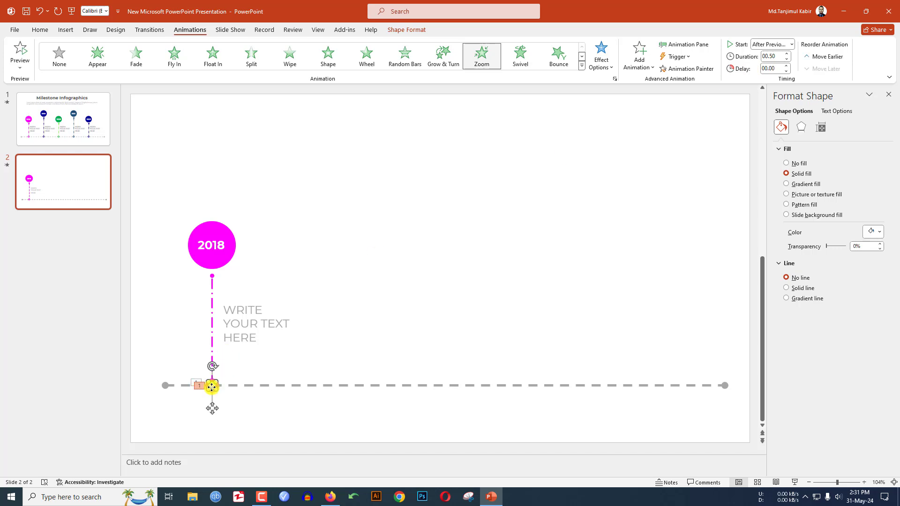
pyautogui.click(213, 343)
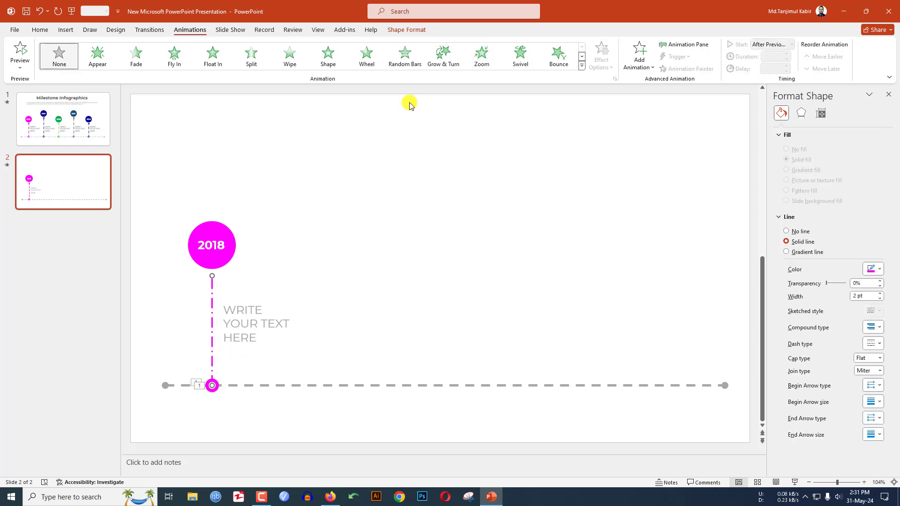
pyautogui.click(290, 56)
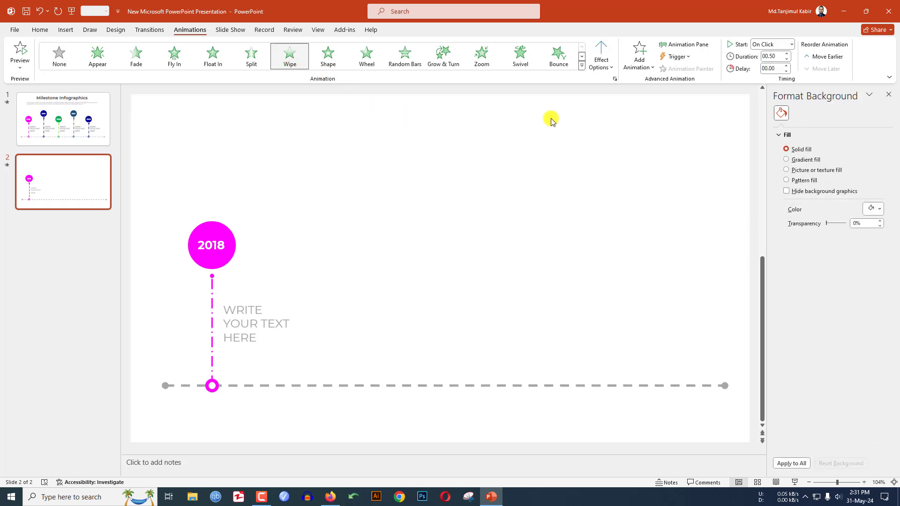
pyautogui.click(791, 44)
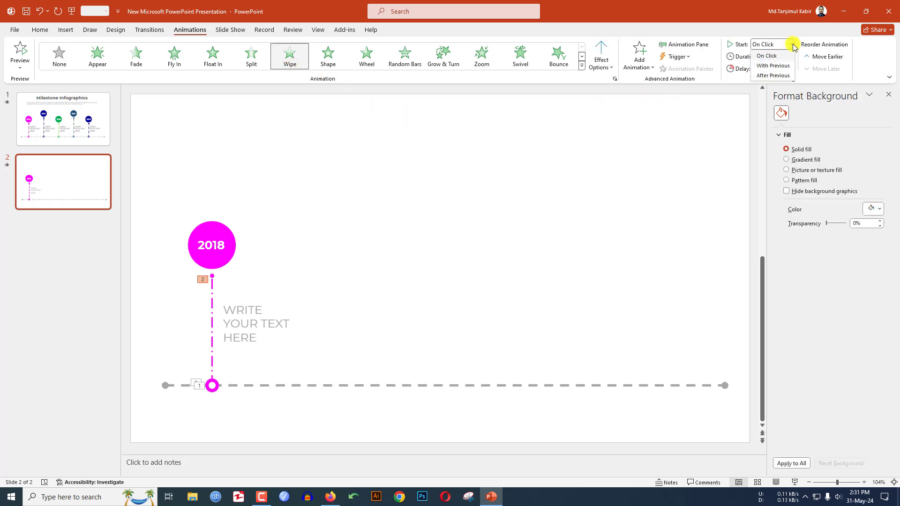
pyautogui.click(770, 73)
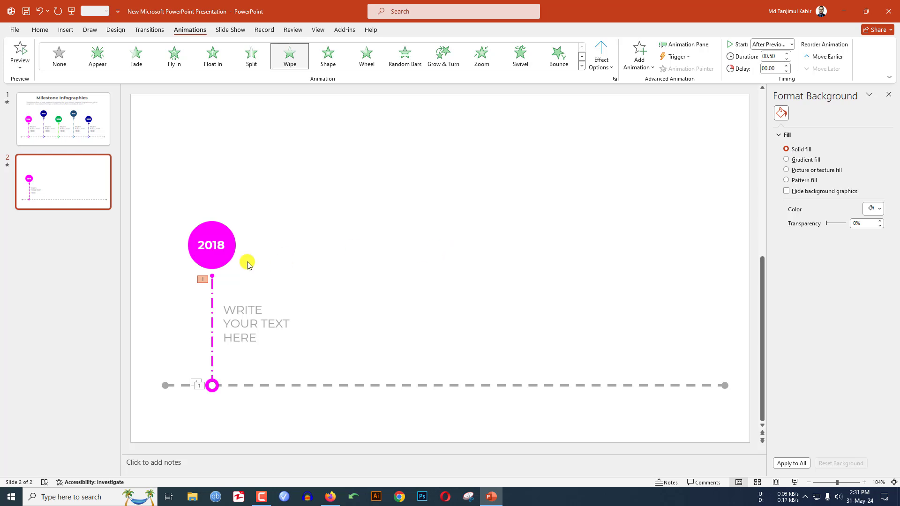
# Give the 2018 circle and its label Zoom entrances starting After Previous
pyautogui.click(228, 256)
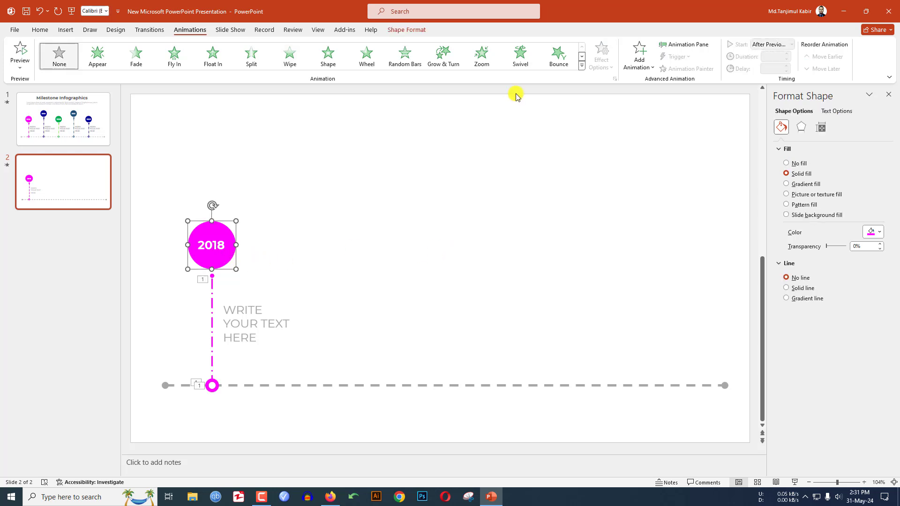
pyautogui.click(482, 57)
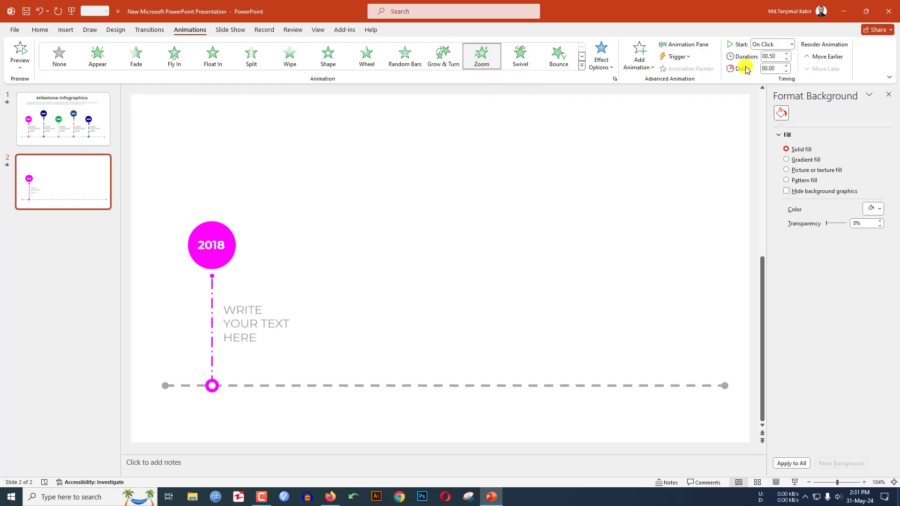
pyautogui.click(792, 45)
pyautogui.click(773, 71)
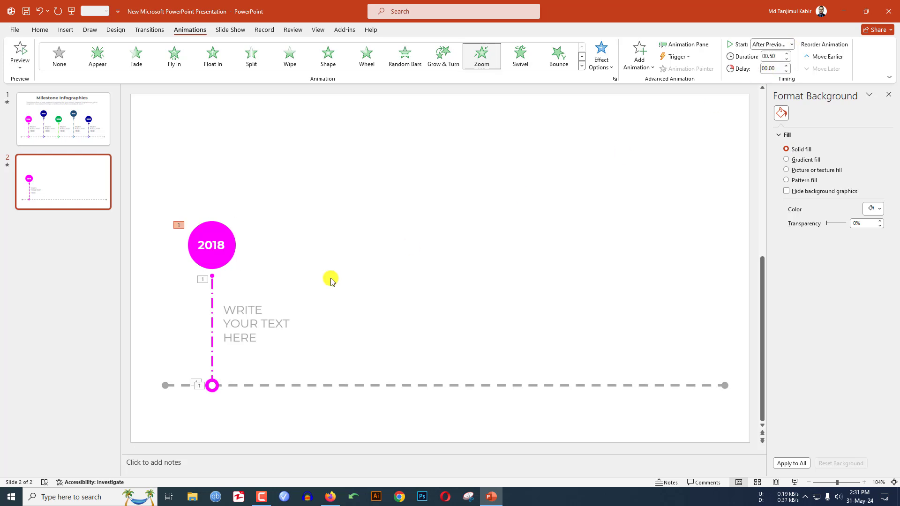
pyautogui.click(206, 247)
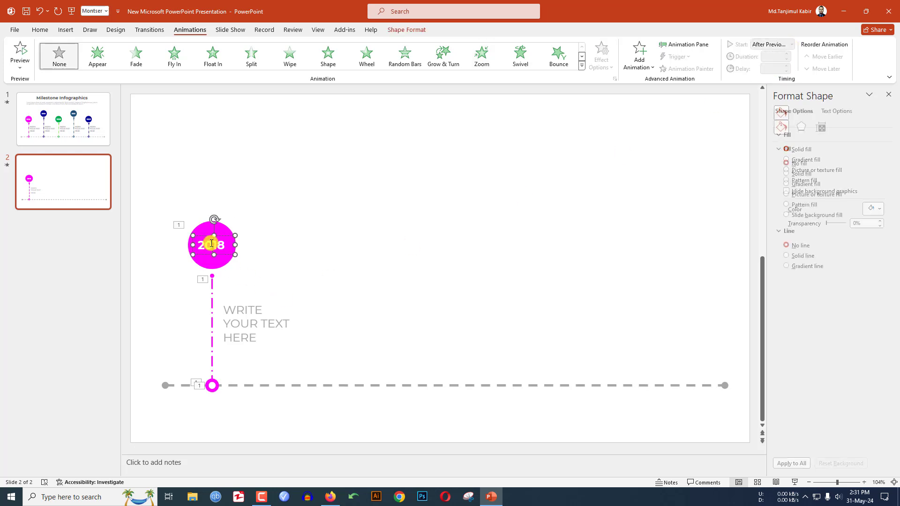
pyautogui.click(479, 61)
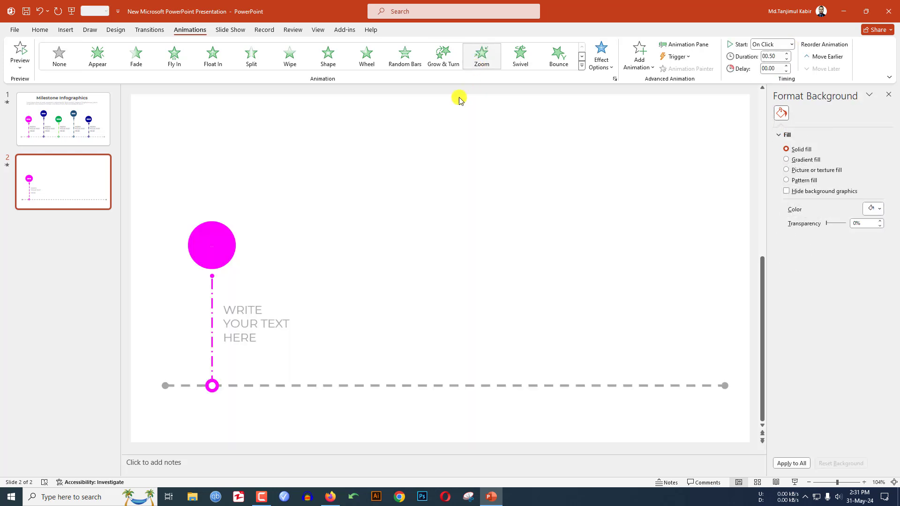
pyautogui.click(792, 45)
pyautogui.click(774, 71)
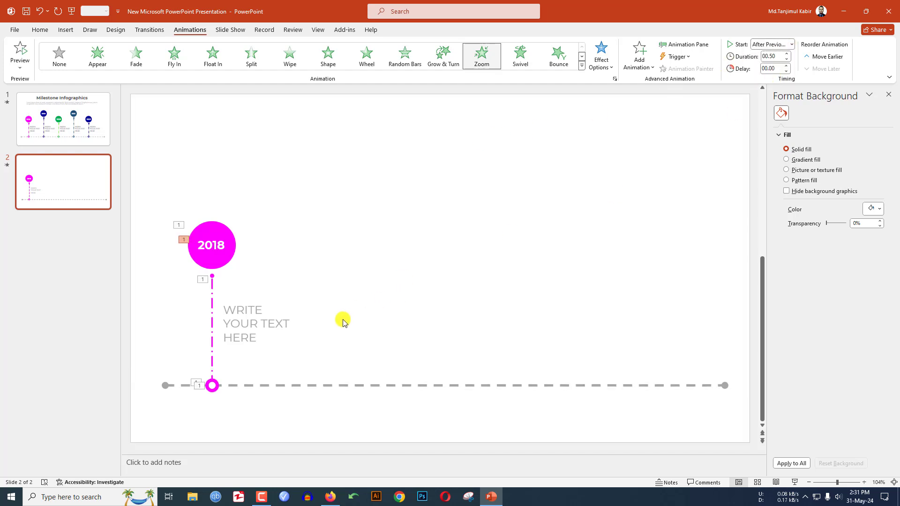
# Wipe the text box in From Left, then preview the sequence in the Animation Pane
pyautogui.click(239, 338)
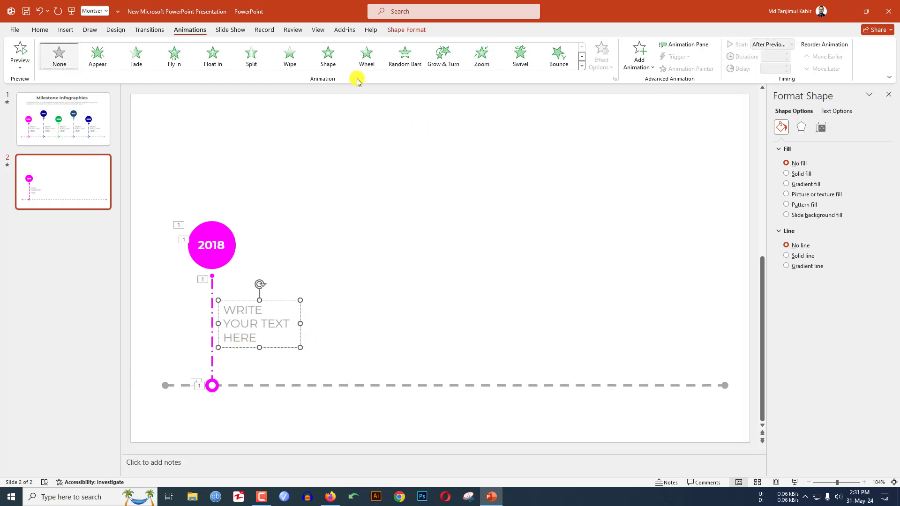
pyautogui.click(290, 60)
pyautogui.click(601, 56)
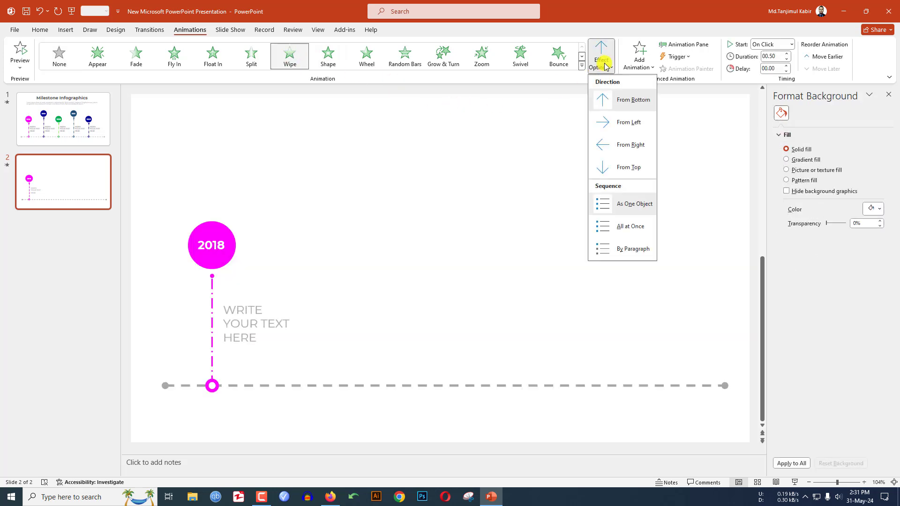
pyautogui.click(624, 123)
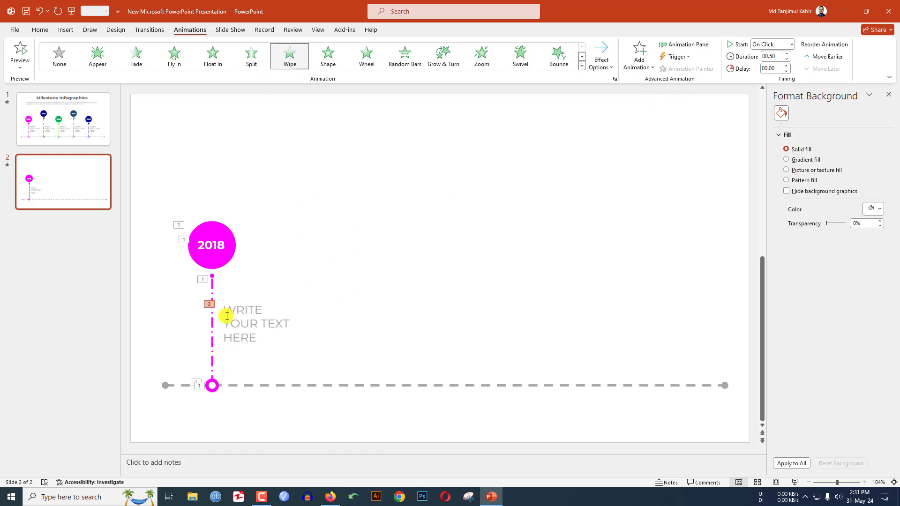
pyautogui.click(685, 44)
pyautogui.click(814, 126)
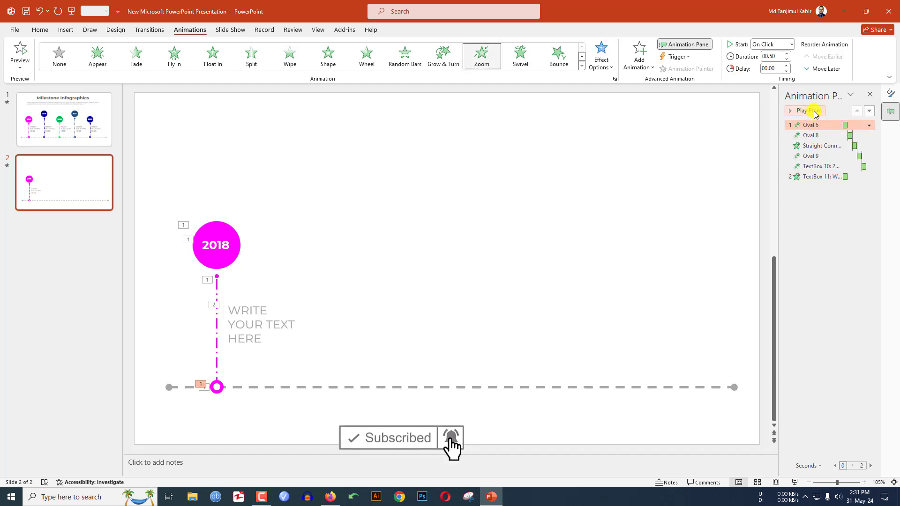
pyautogui.click(809, 111)
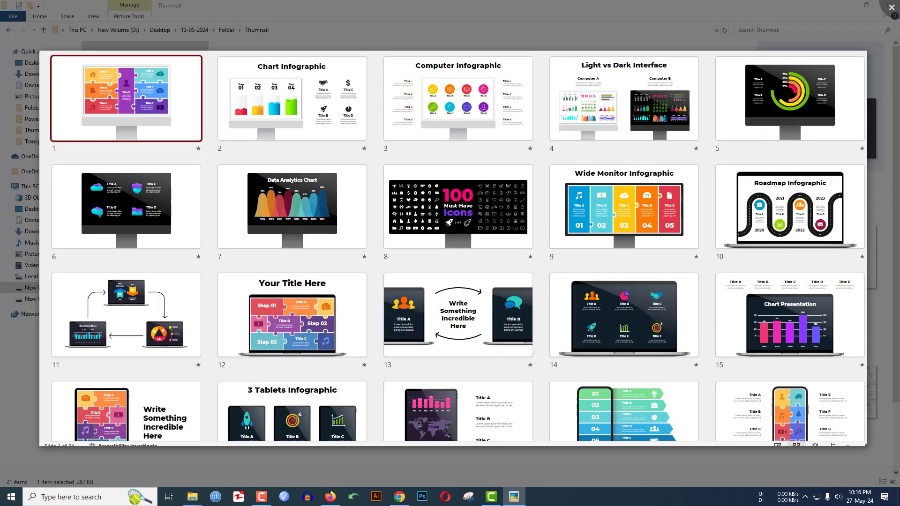
# Page through the PDCA, branding, sales, puzzle and psychology template previews to the Venn Diagram Infographics image
pyautogui.press('Right')
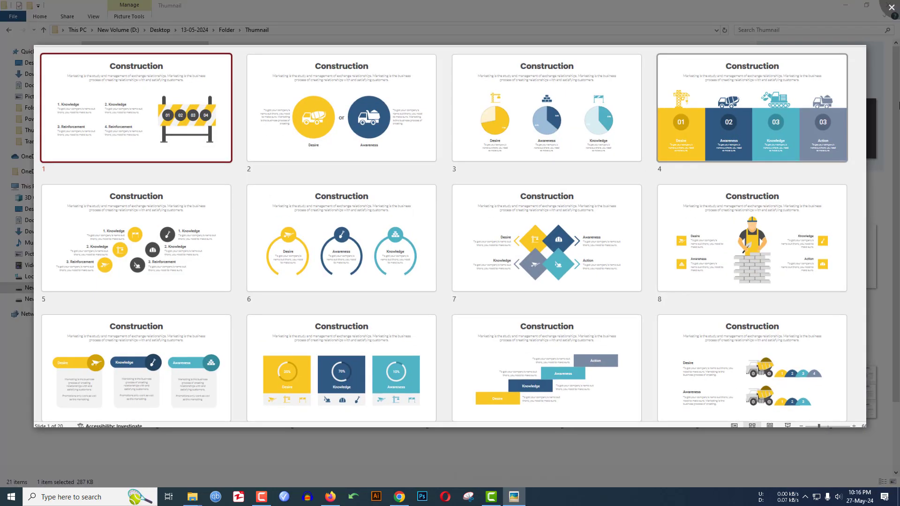
pyautogui.press('Right')
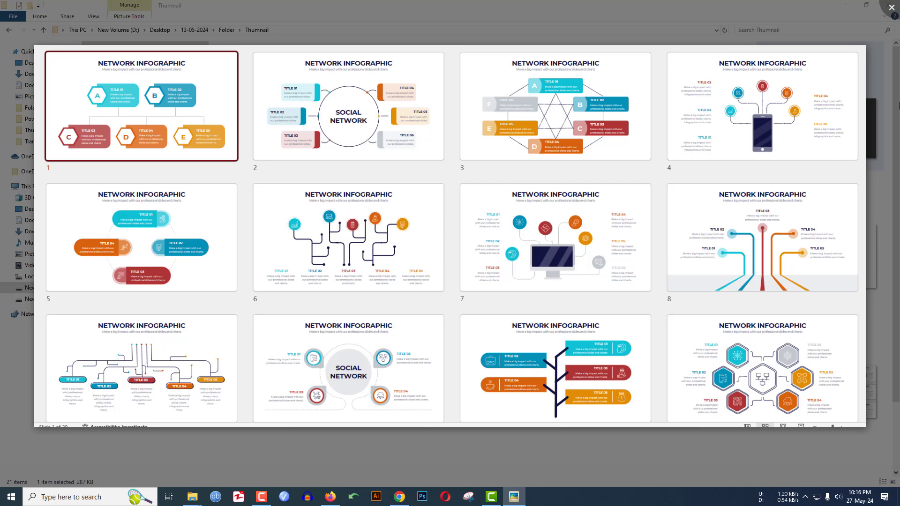
pyautogui.press('Right')
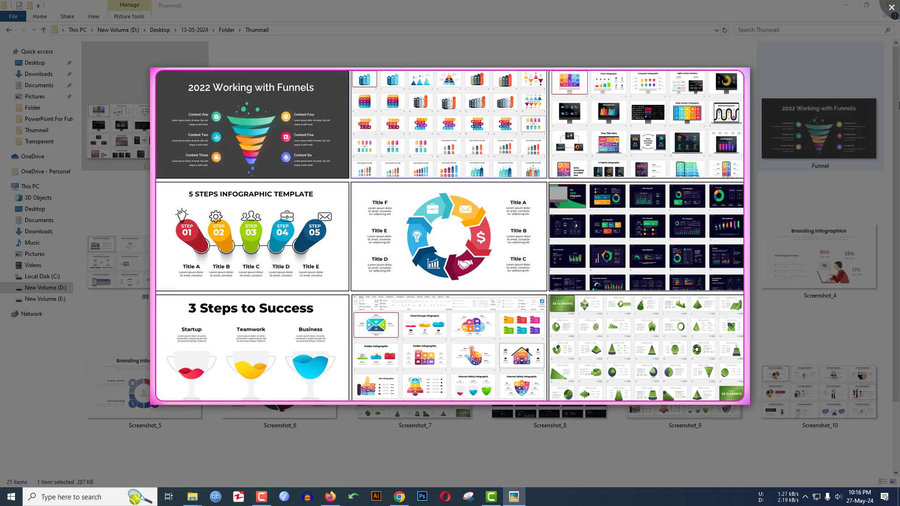
pyautogui.press('Right')
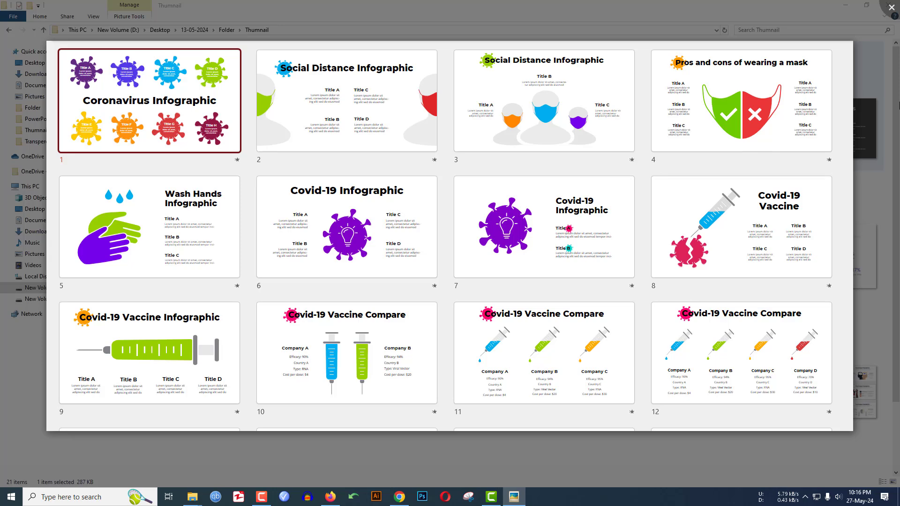
pyautogui.press('Right')
pyautogui.press('Right')
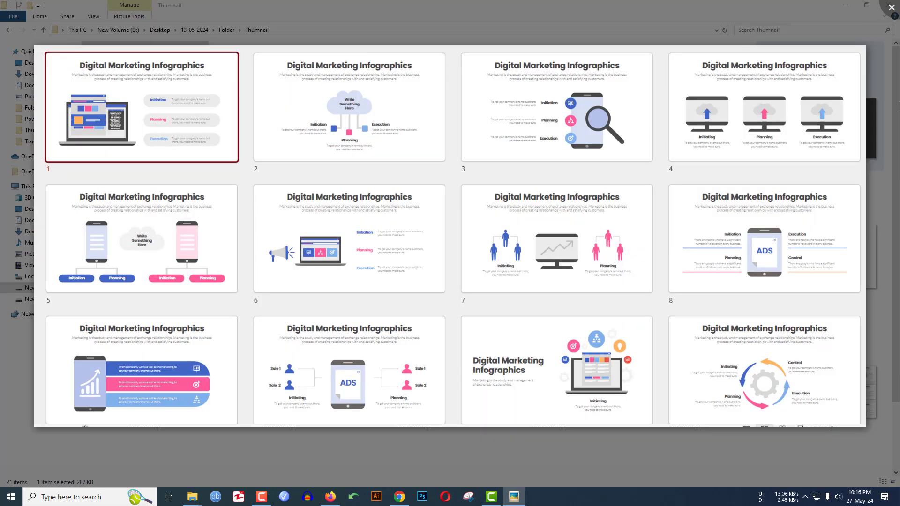
pyautogui.press('Right')
pyautogui.press('Right')
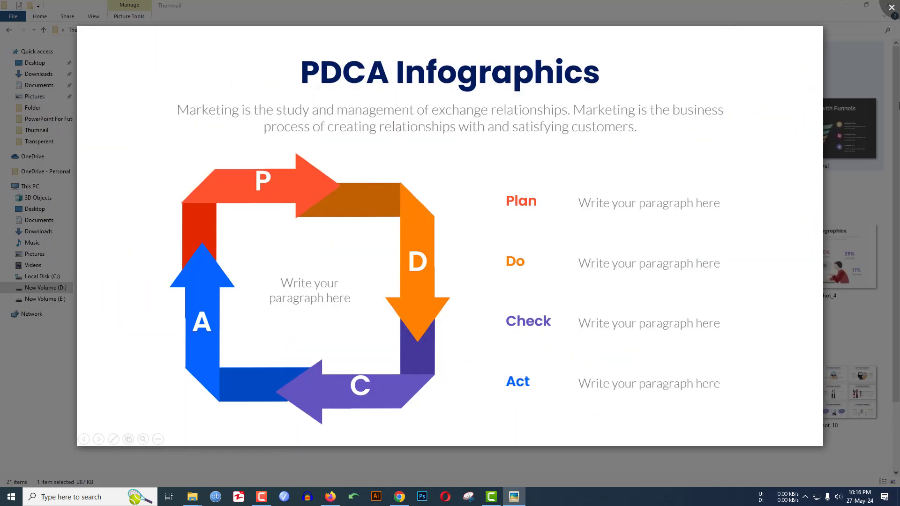
pyautogui.press('Right')
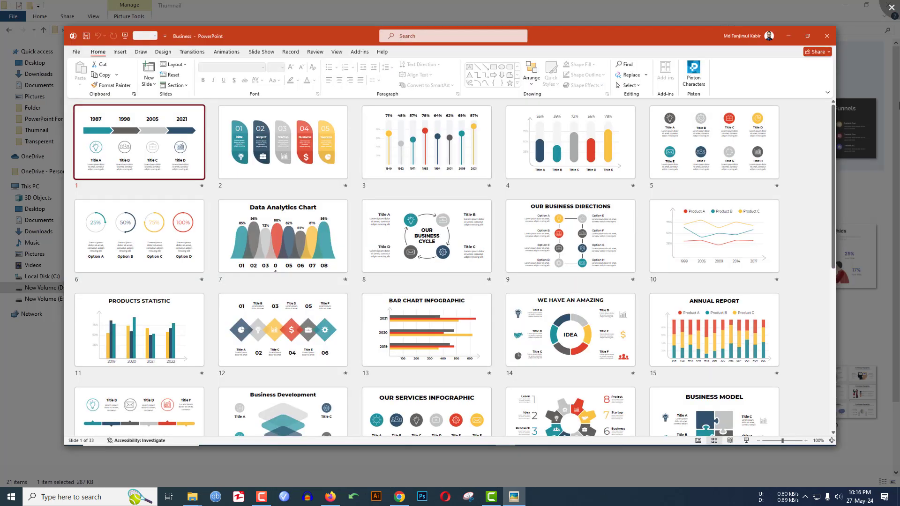
pyautogui.press('Right')
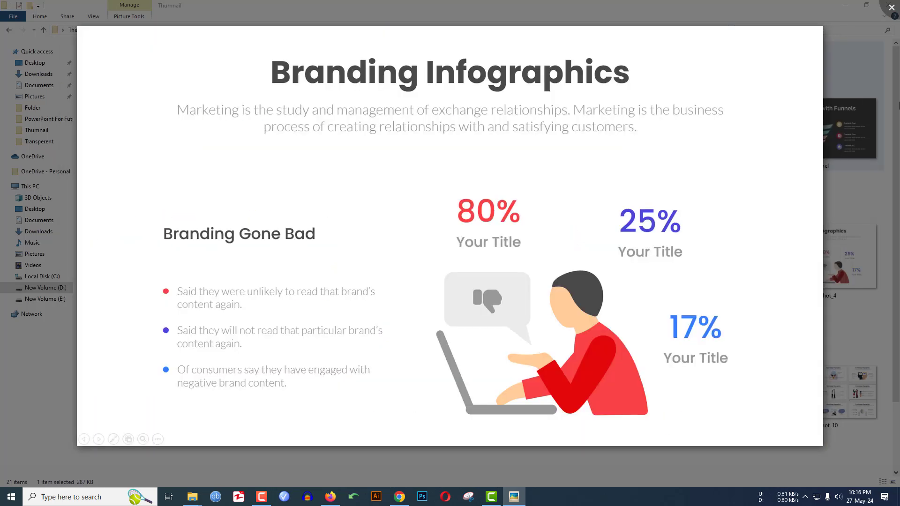
pyautogui.press('Right')
pyautogui.press('Right')
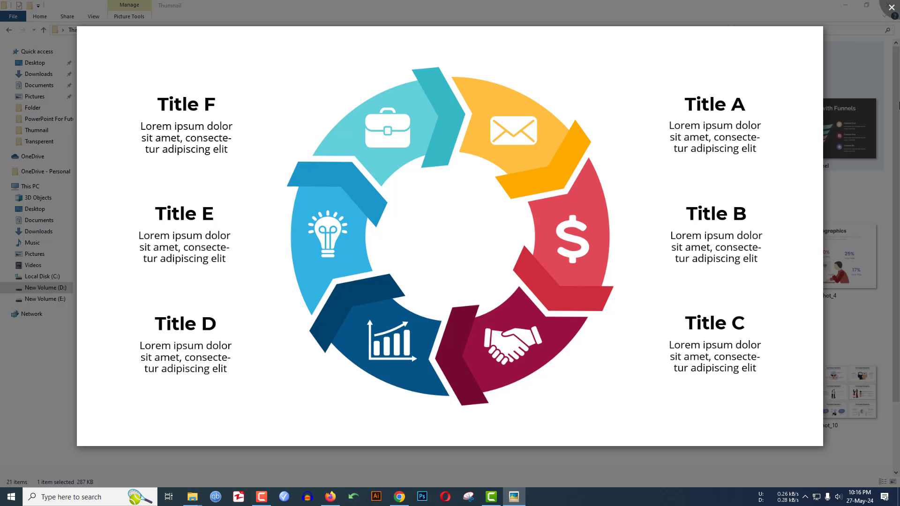
pyautogui.press('Right')
pyautogui.press('Right')
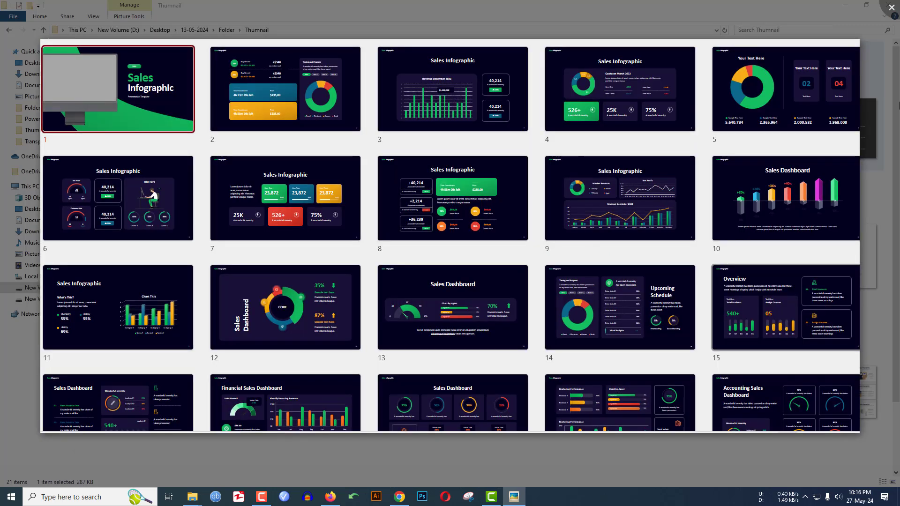
pyautogui.press('Right')
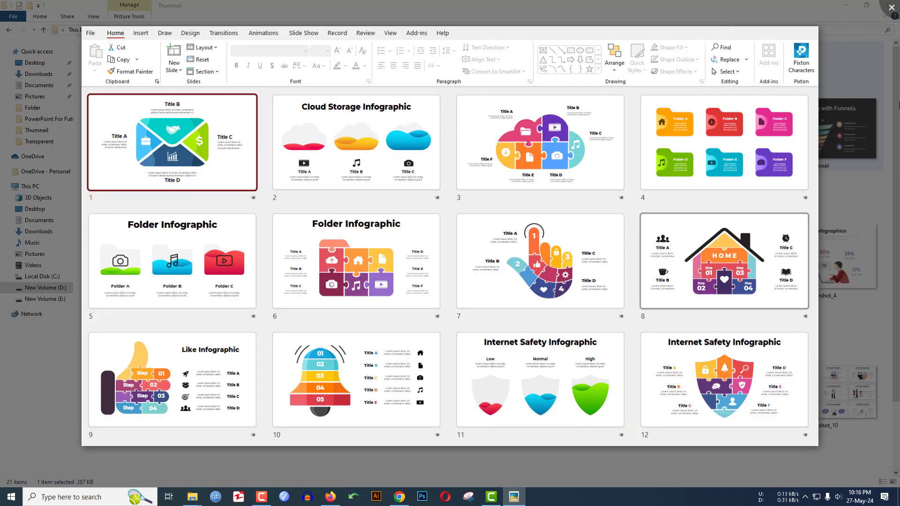
pyautogui.press('Right')
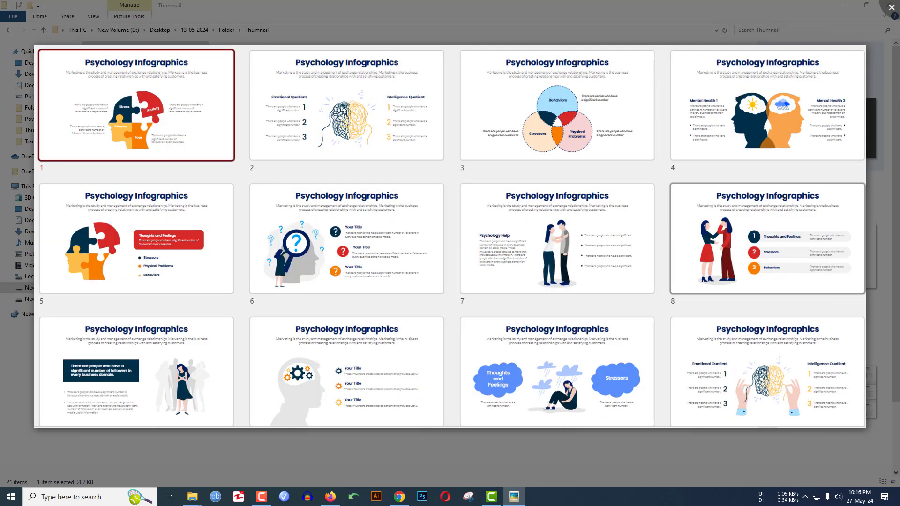
pyautogui.press('Right')
pyautogui.press('Right')
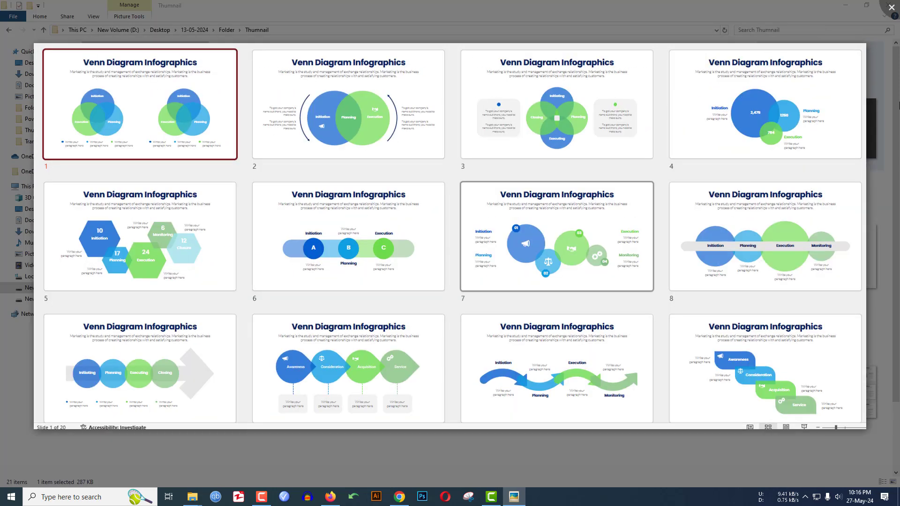
pyautogui.press('Right')
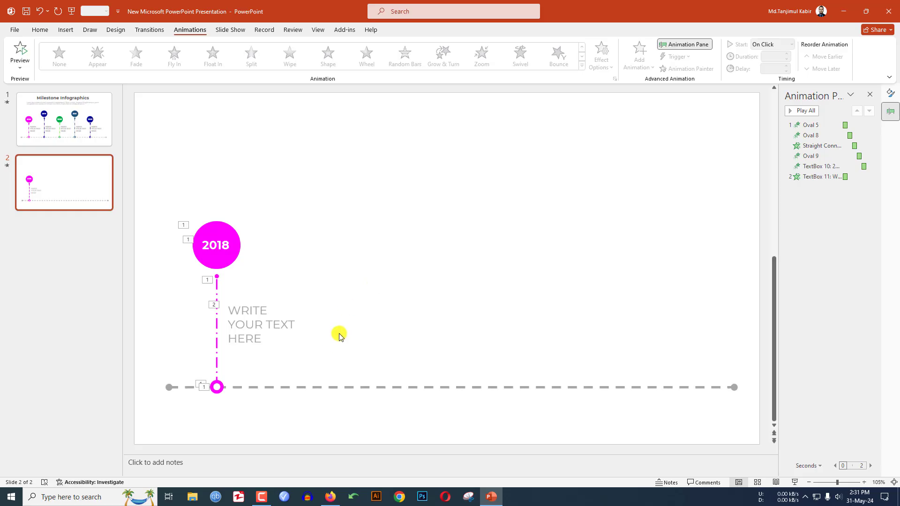
# Duplicate the 2018 milestone group into five evenly spaced copies along the timeline
pyautogui.moveTo(157, 168); pyautogui.dragTo(320, 440)
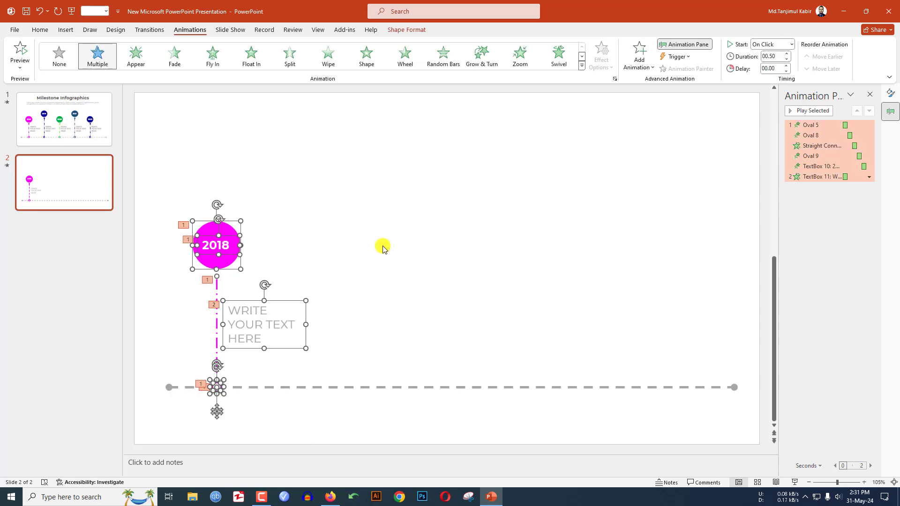
pyautogui.hotkey('ctrl', 'd')
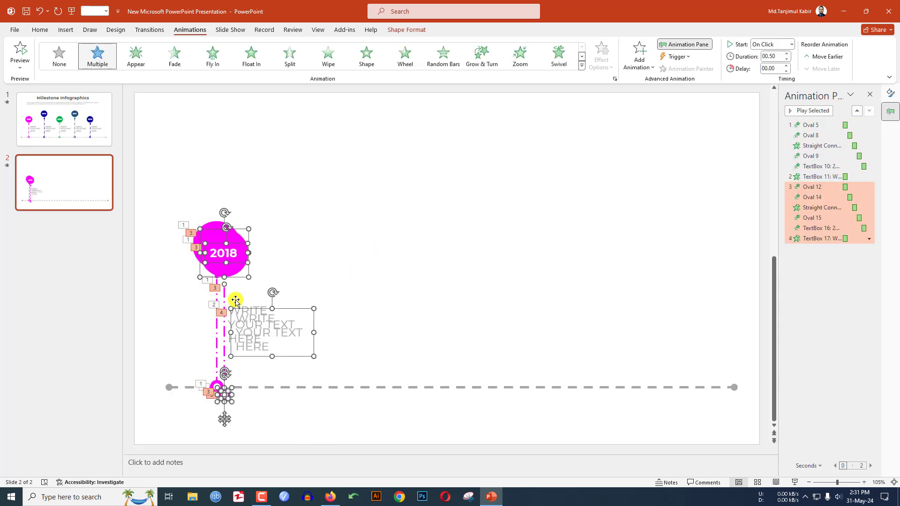
pyautogui.moveTo(225, 298); pyautogui.dragTo(313, 289)
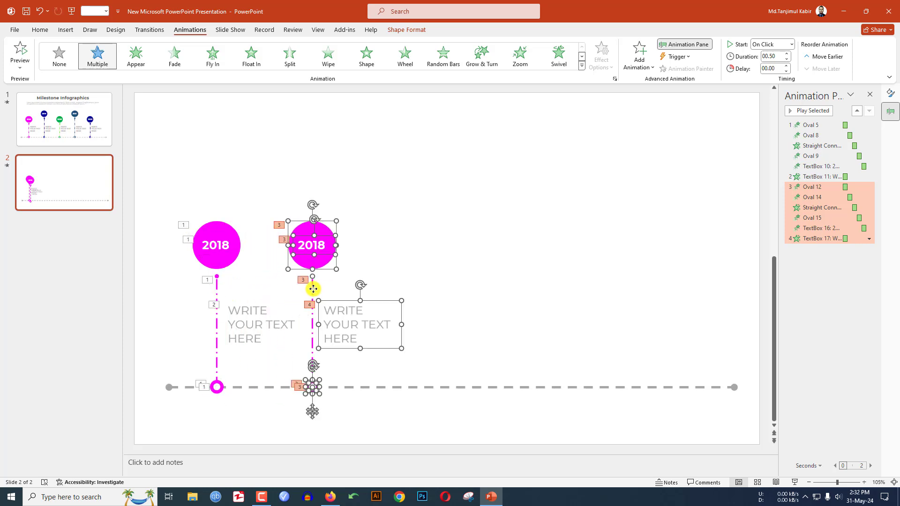
pyautogui.hotkey('ctrl', 'd')
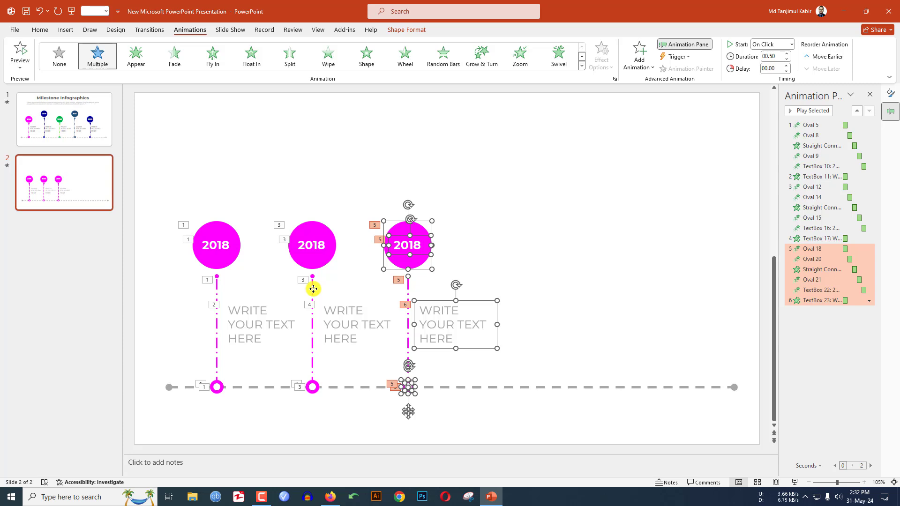
pyautogui.hotkey('ctrl', 'd')
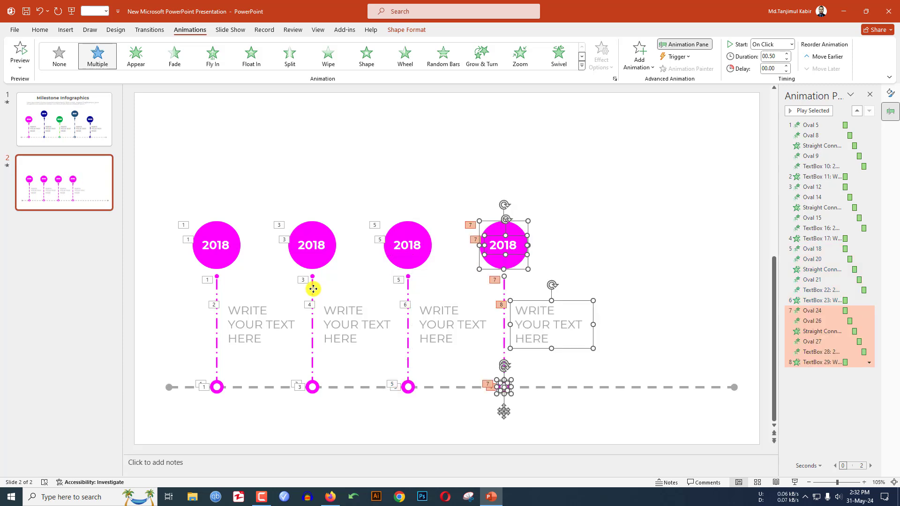
pyautogui.hotkey('ctrl', 'd')
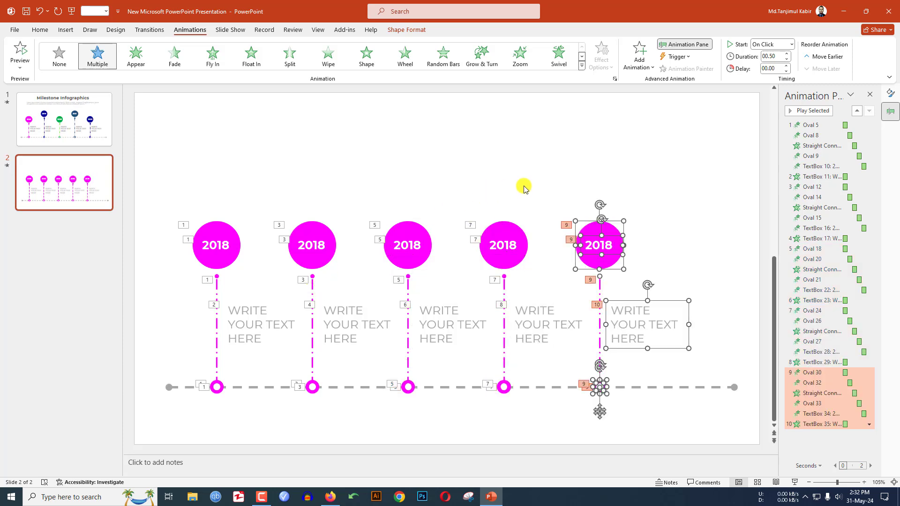
# Shift all five milestone groups together slightly to the right
pyautogui.click(481, 151)
pyautogui.moveTo(167, 159)
pyautogui.mouseDown()
pyautogui.moveTo(202, 203)
pyautogui.moveTo(561, 421)
pyautogui.moveTo(671, 443)
pyautogui.moveTo(696, 436)
pyautogui.mouseUp()
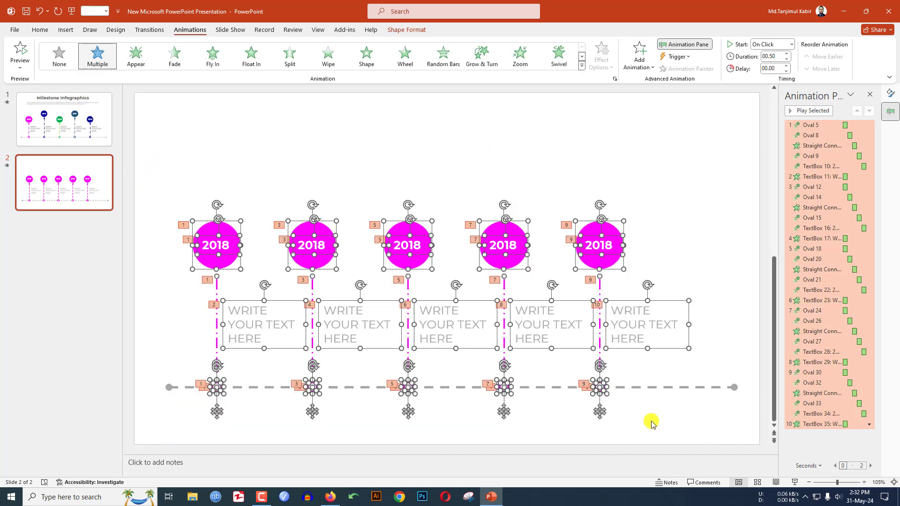
pyautogui.press('Right')
pyautogui.press('Right')
pyautogui.press('Right')
pyautogui.press('Right')
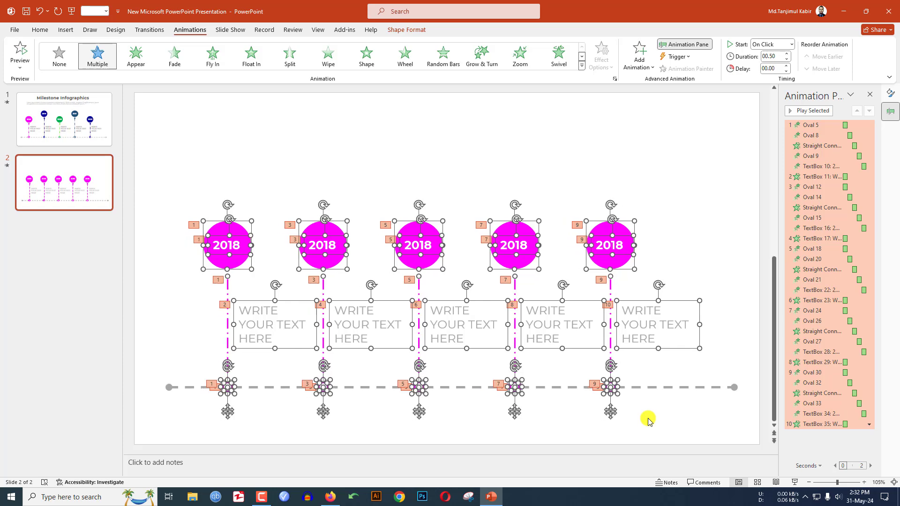
pyautogui.press('Right')
pyautogui.press('Right')
pyautogui.press('Right')
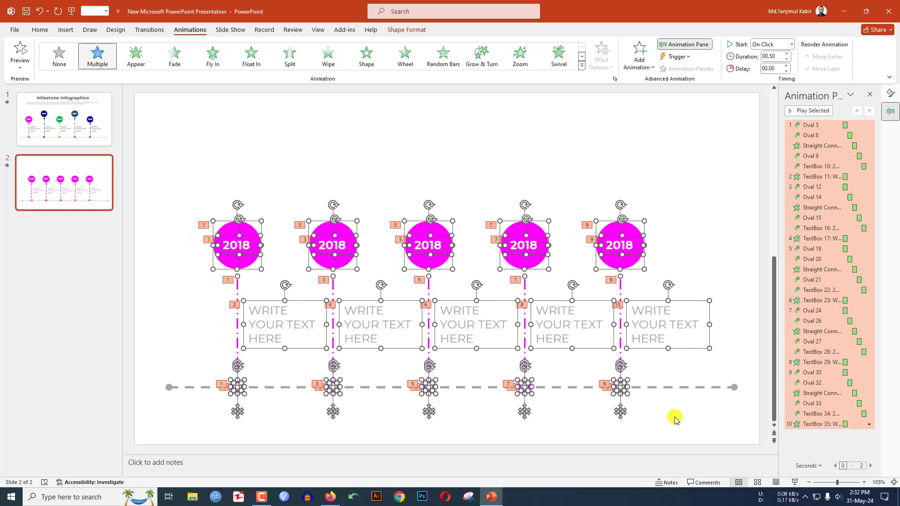
pyautogui.press('Escape')
# Raise the second year circle and its label, and extend its connector up to meet it
pyautogui.click(349, 226)
pyautogui.click(343, 244)
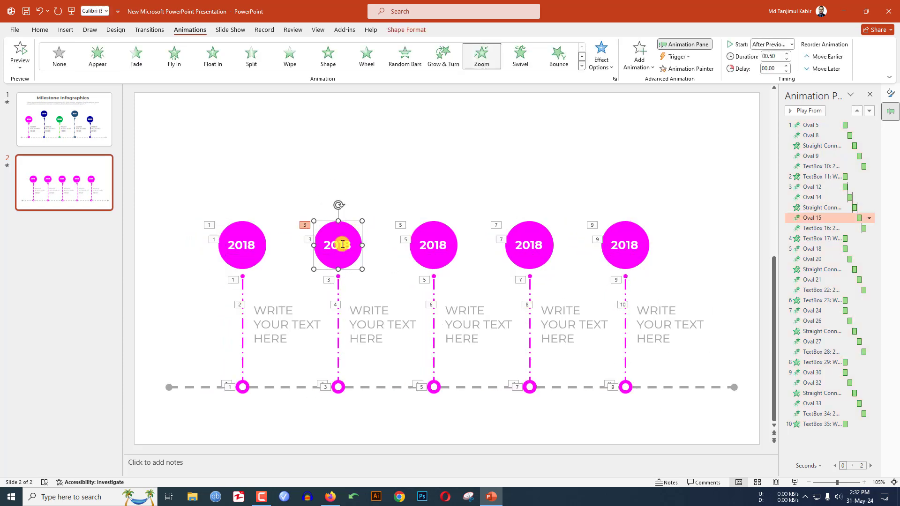
pyautogui.keyDown('shift'); pyautogui.click(341, 244); pyautogui.keyUp('shift')
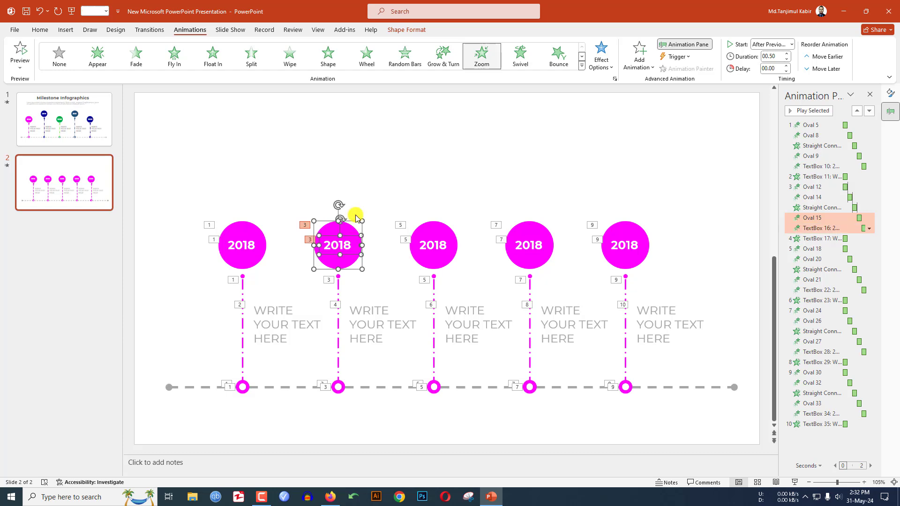
pyautogui.press('Up')
pyautogui.press('Up')
pyautogui.press('Up')
pyautogui.press('Up')
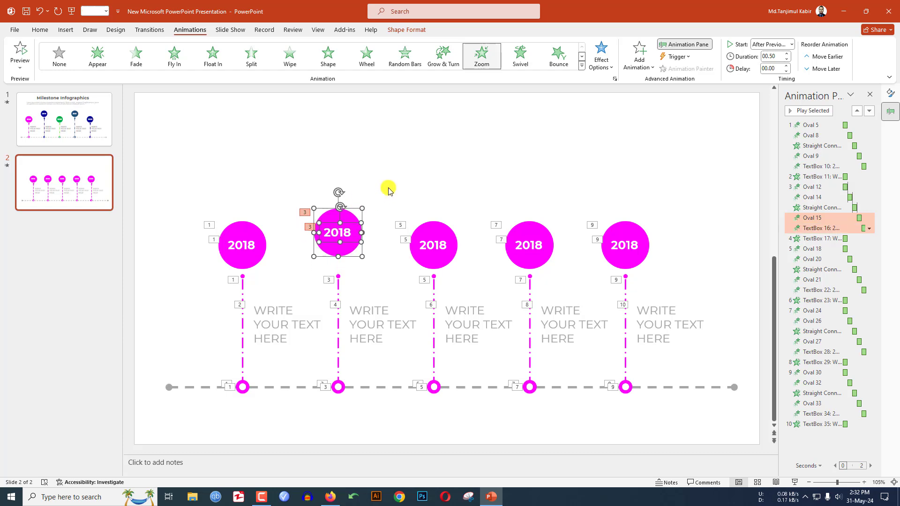
pyautogui.press('Up')
pyautogui.press('Up')
pyautogui.press('Up')
pyautogui.press('Up')
pyautogui.press('Up')
pyautogui.press('Up')
pyautogui.press('Up')
pyautogui.click(337, 277)
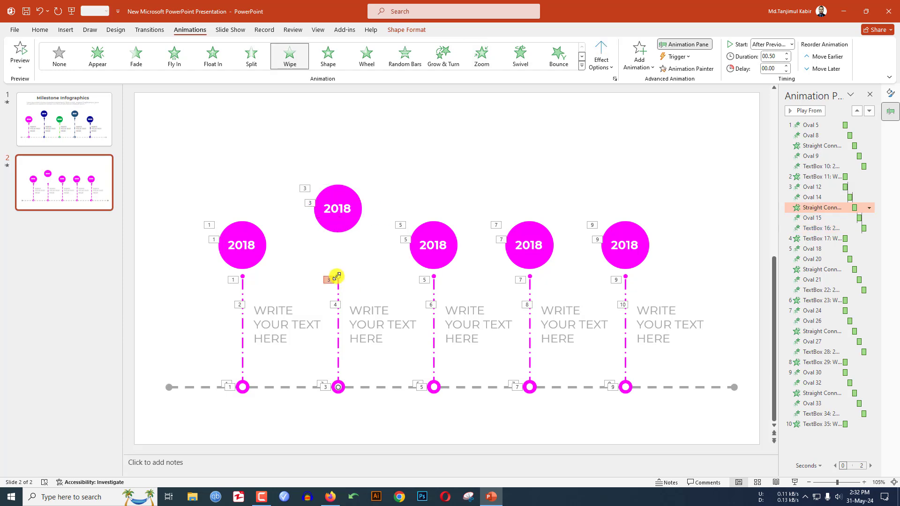
pyautogui.moveTo(339, 274); pyautogui.dragTo(338, 240)
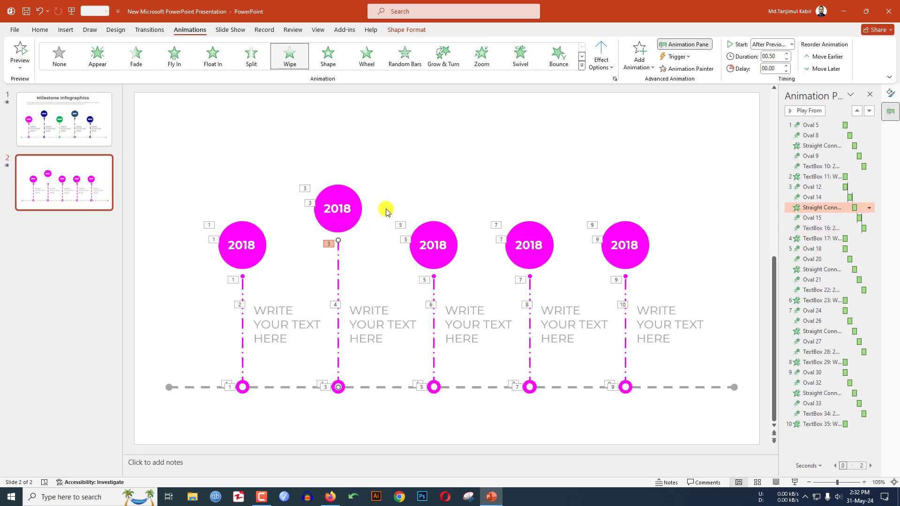
# Raise the fourth circle level with the second and stretch its connector up to it
pyautogui.click(532, 232)
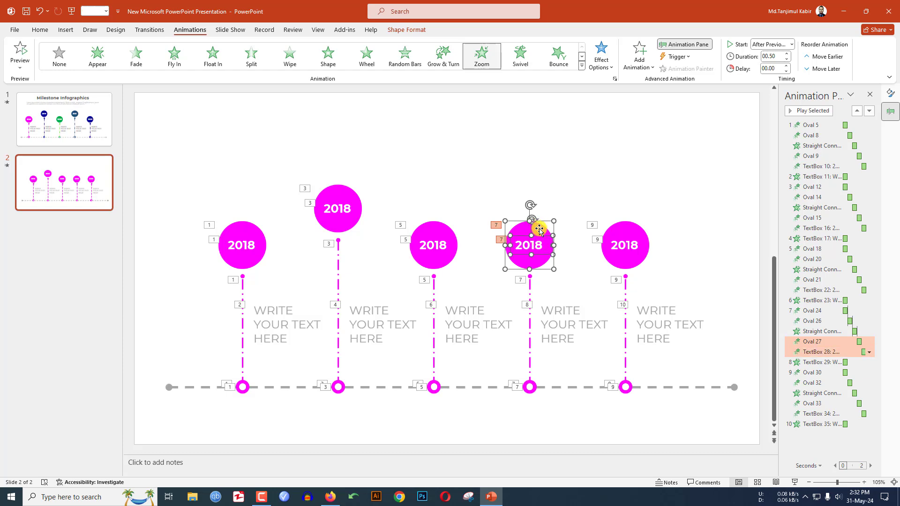
pyautogui.moveTo(540, 227); pyautogui.dragTo(538, 190)
pyautogui.click(529, 278)
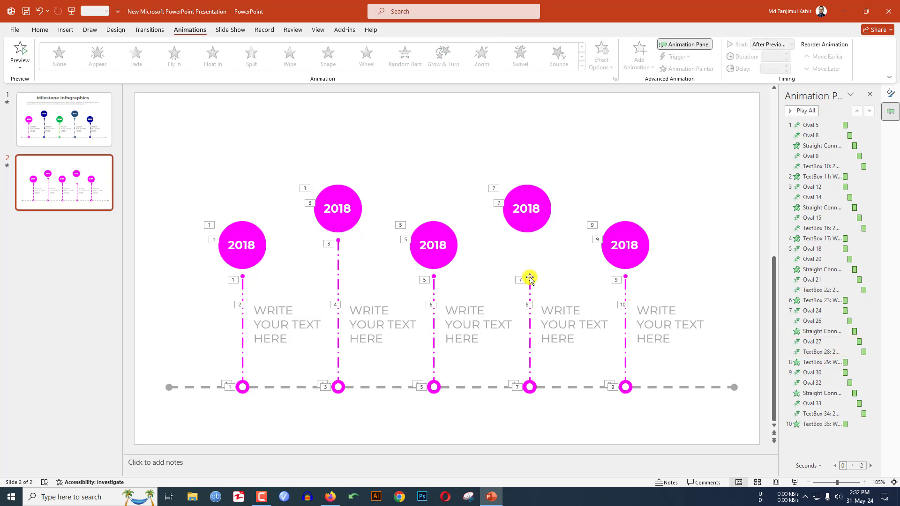
pyautogui.moveTo(531, 273); pyautogui.dragTo(529, 240)
pyautogui.click(558, 241)
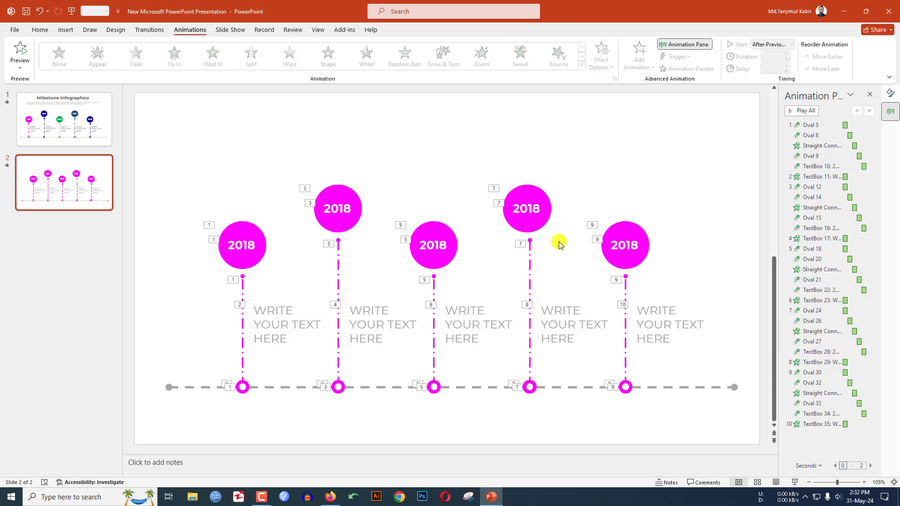
pyautogui.click(247, 242)
pyautogui.click(339, 207)
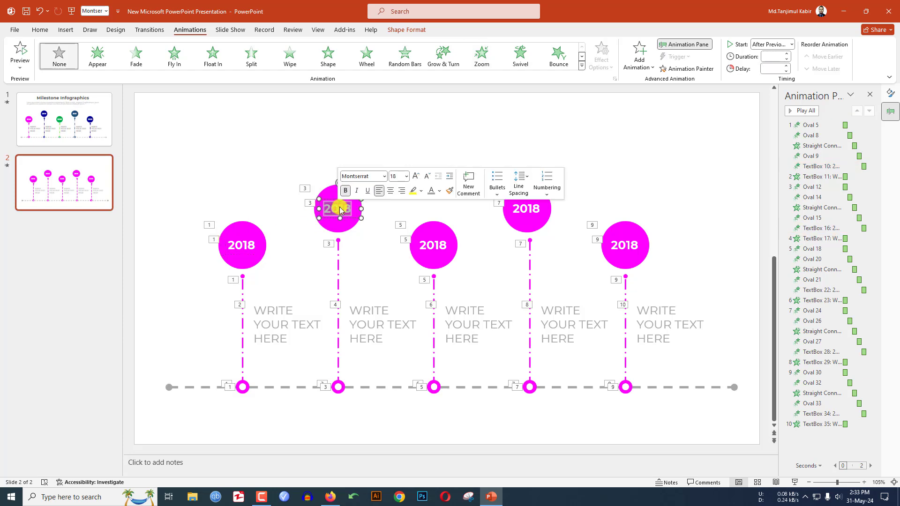
# Change the second through fifth circle years to 2019, 2020, 2021 and 2022
pyautogui.click(340, 208)
pyautogui.press('BackSpace')
pyautogui.write('9')
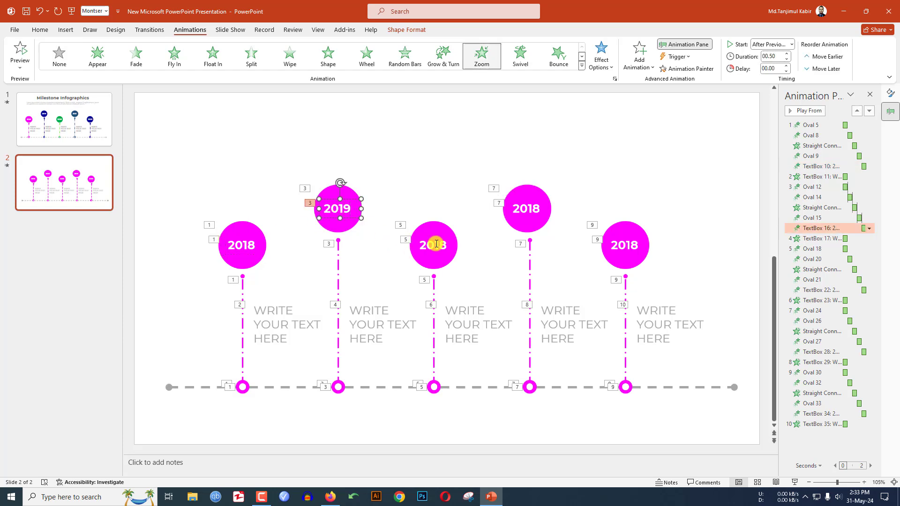
pyautogui.doubleClick(436, 243)
pyautogui.write('202')
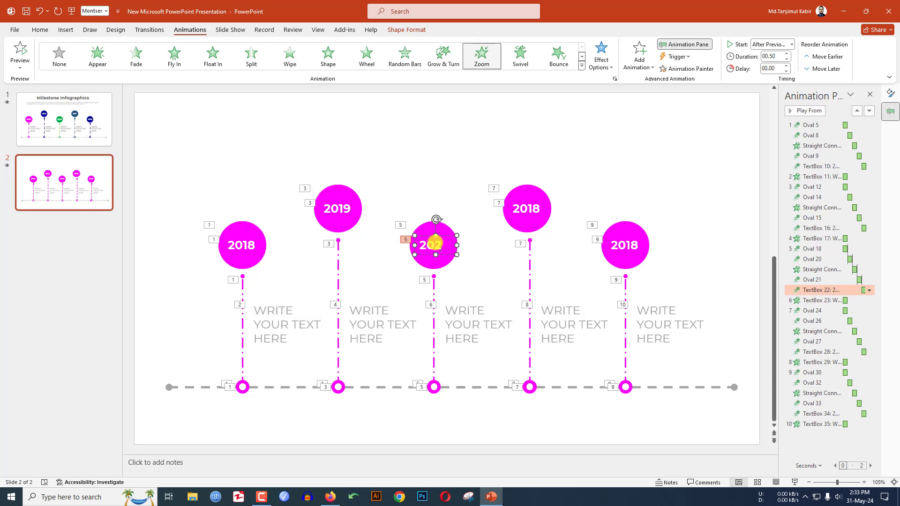
pyautogui.write('0')
pyautogui.doubleClick(528, 213)
pyautogui.write('2')
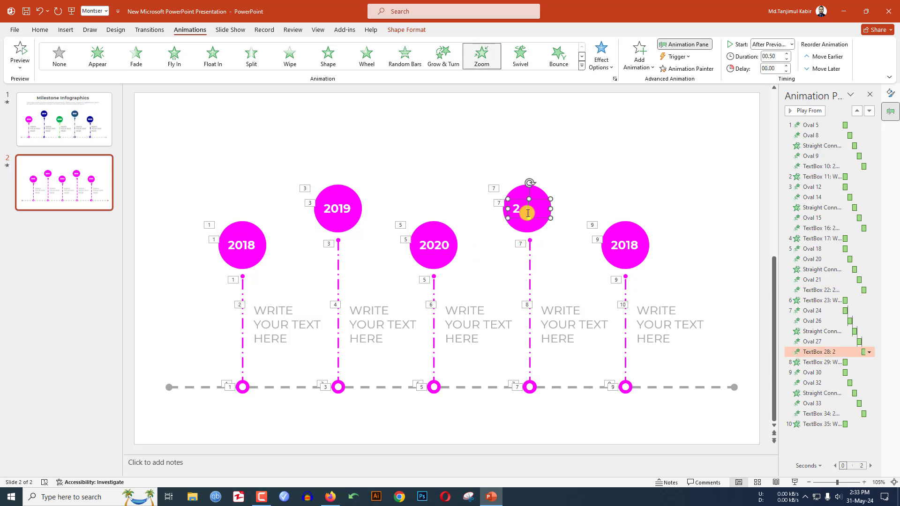
pyautogui.write('021')
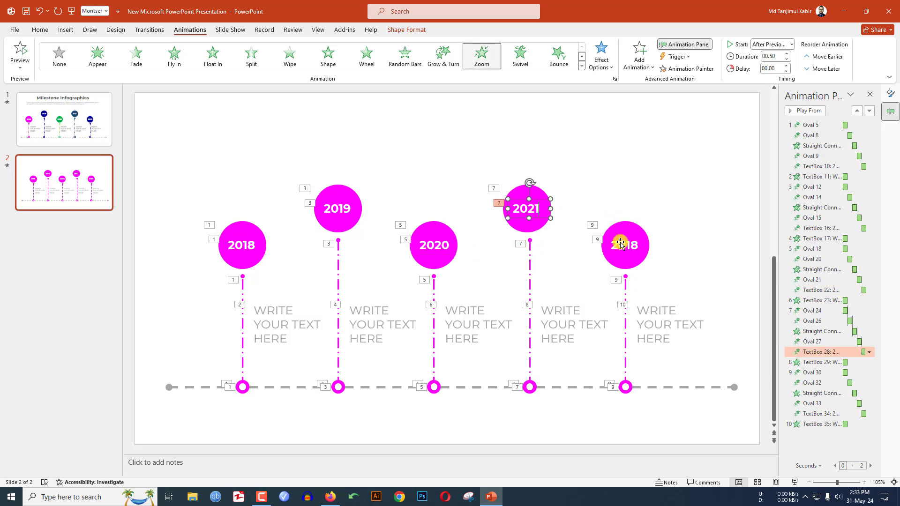
pyautogui.doubleClick(625, 245)
pyautogui.write('2022')
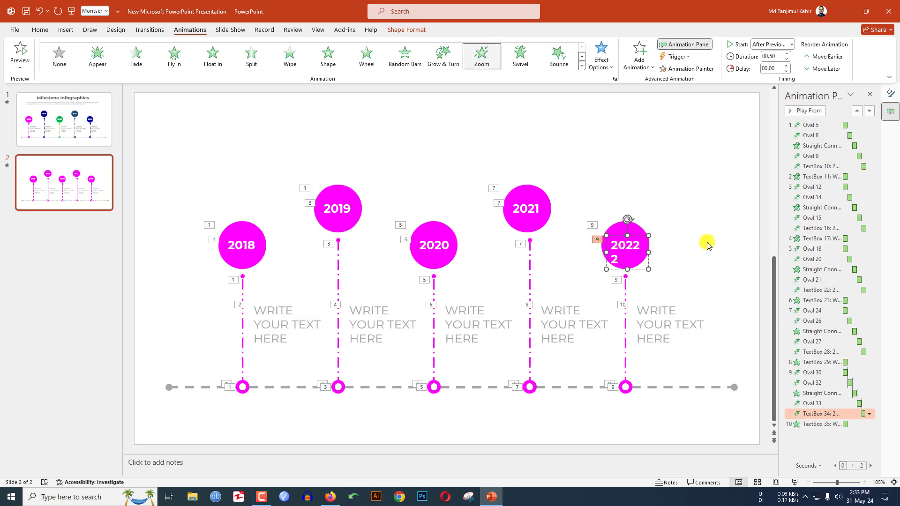
pyautogui.click(354, 223)
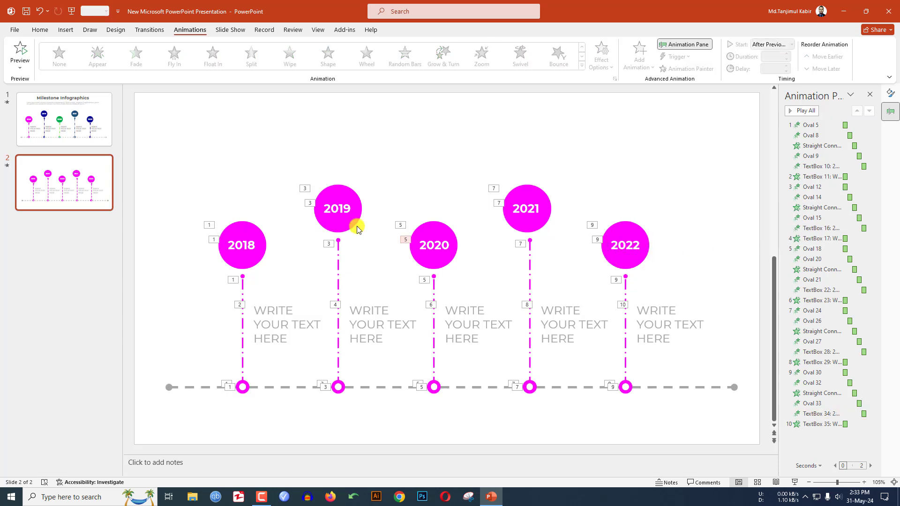
# Color the 2019 head circle, ring and connector dark blue
pyautogui.keyDown('shift'); pyautogui.click(341, 391); pyautogui.keyUp('shift')
pyautogui.click(404, 29)
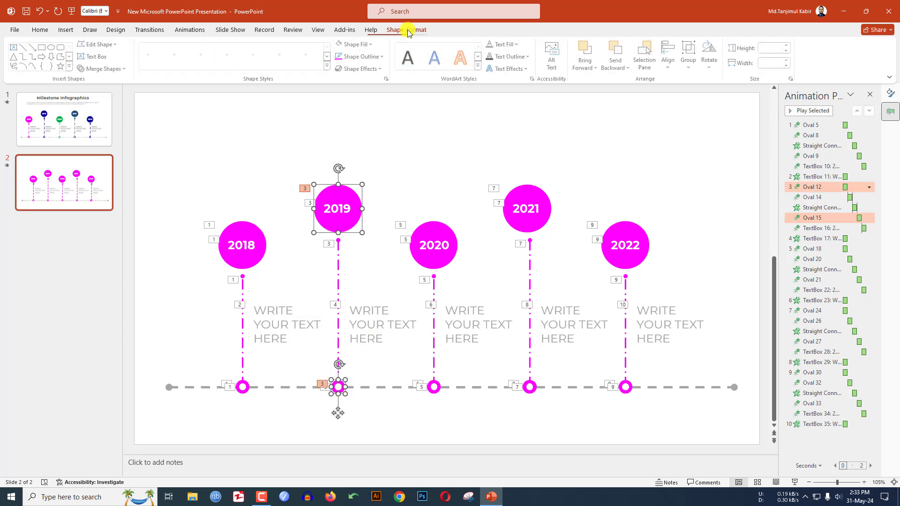
pyautogui.click(356, 44)
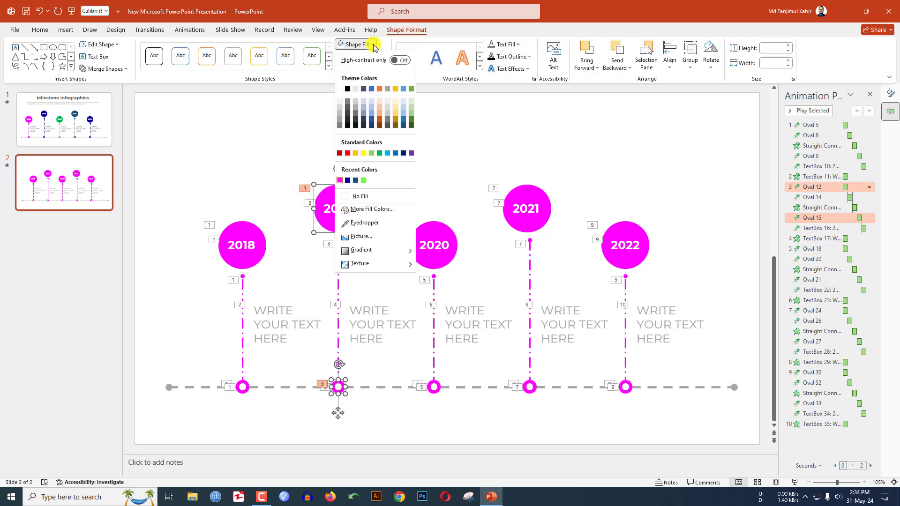
pyautogui.click(347, 181)
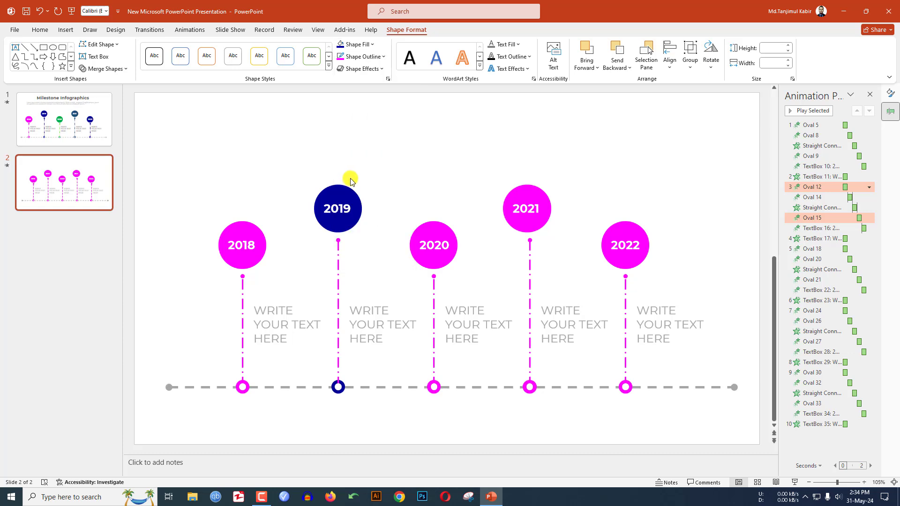
pyautogui.click(339, 247)
pyautogui.click(366, 56)
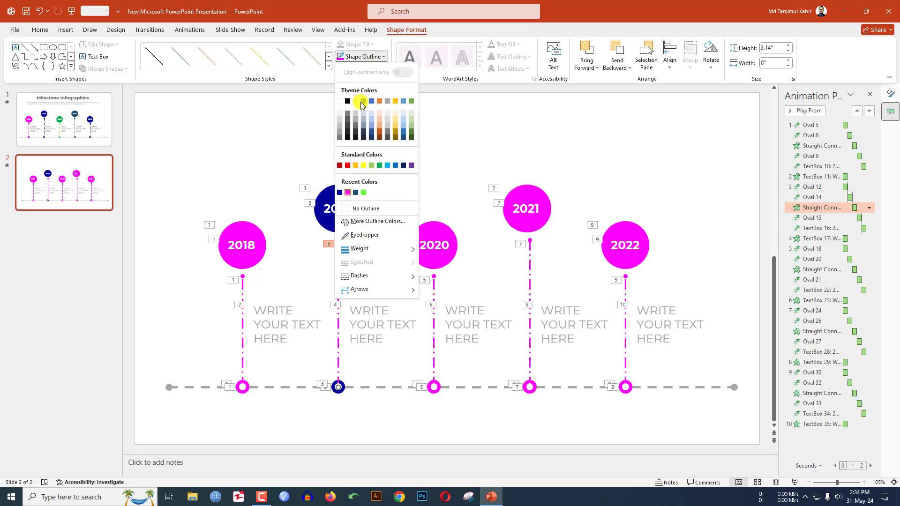
pyautogui.click(340, 193)
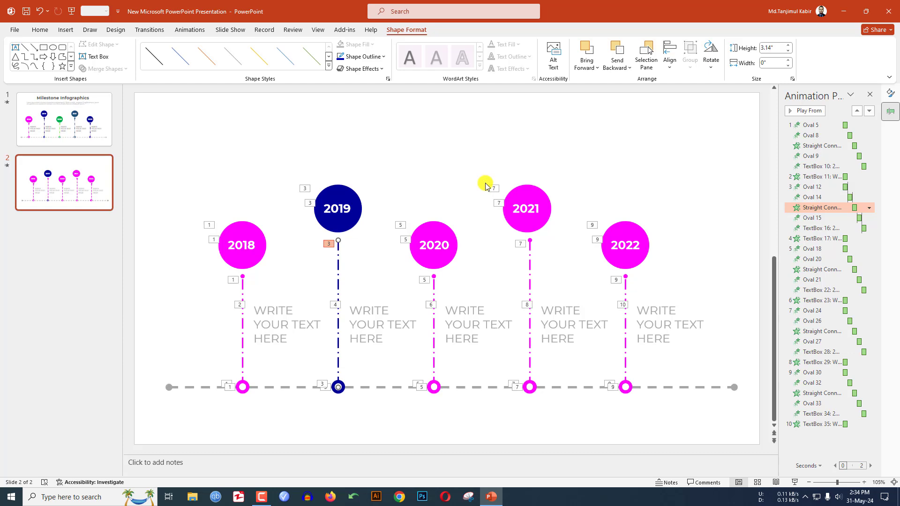
# Fill the 2020 circle and ring green and eyedrop that green onto its connector
pyautogui.click(448, 248)
pyautogui.keyDown('shift'); pyautogui.click(437, 390); pyautogui.keyUp('shift')
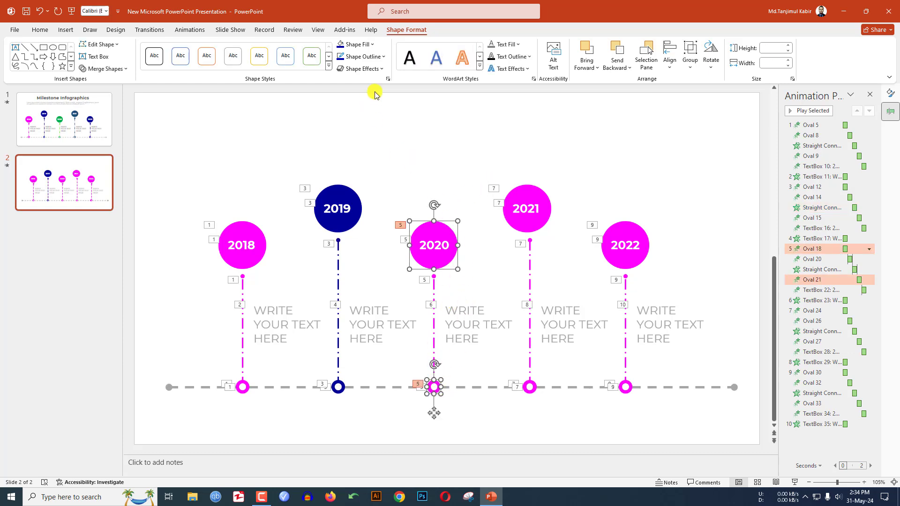
pyautogui.click(368, 44)
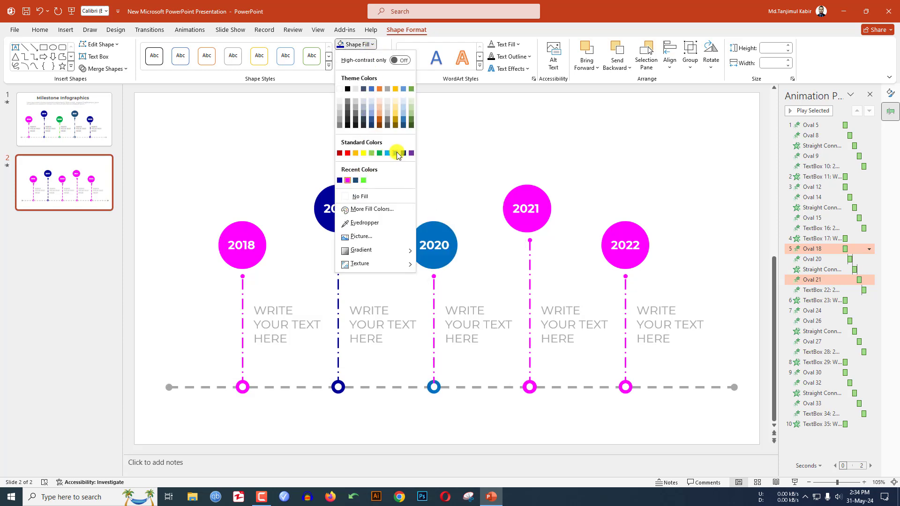
pyautogui.click(380, 153)
pyautogui.click(433, 328)
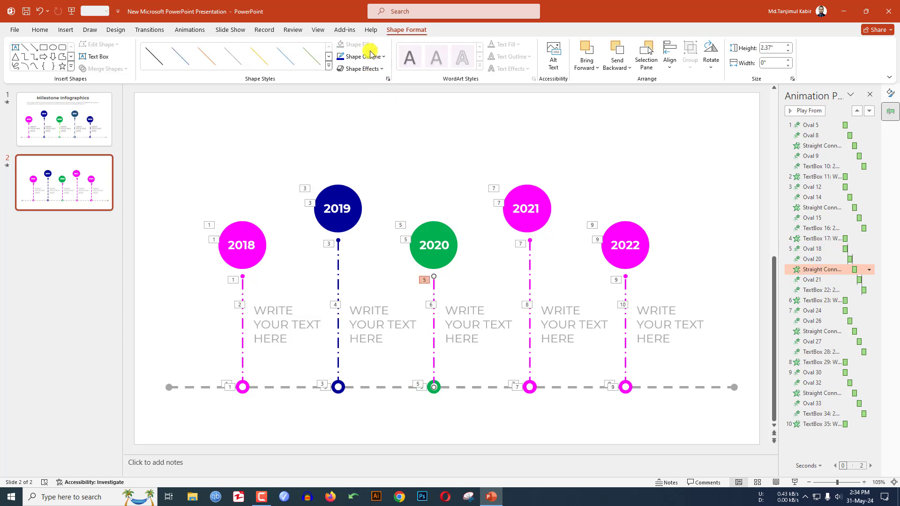
pyautogui.click(373, 56)
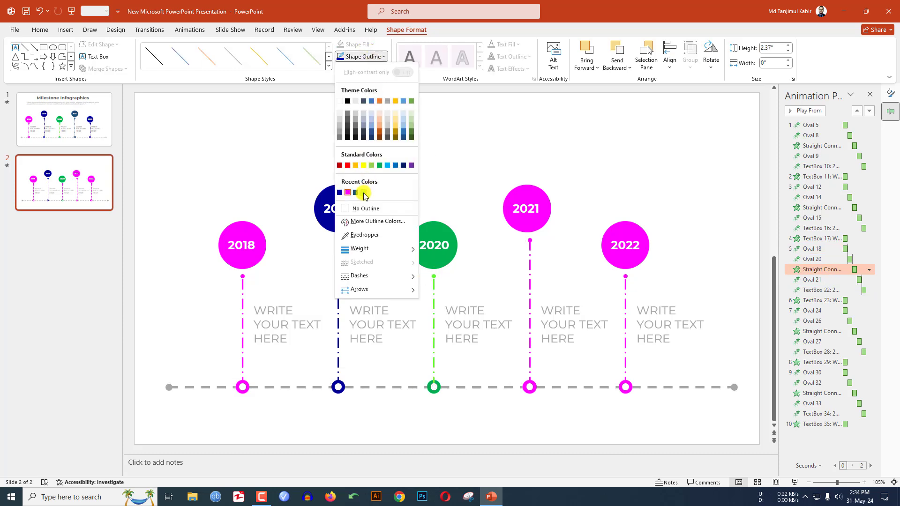
pyautogui.click(361, 235)
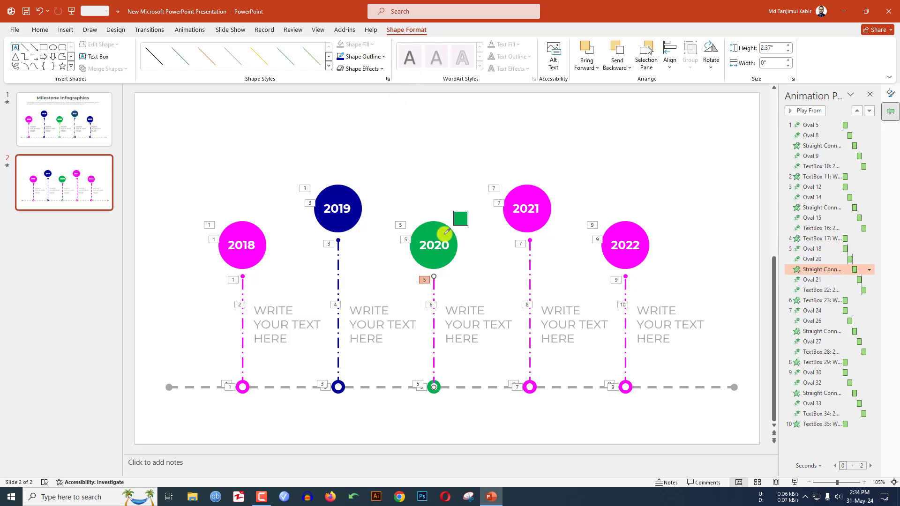
pyautogui.click(447, 232)
# Fill the 2021 circle and ring dark green and eyedrop that color onto its connector
pyautogui.click(530, 388)
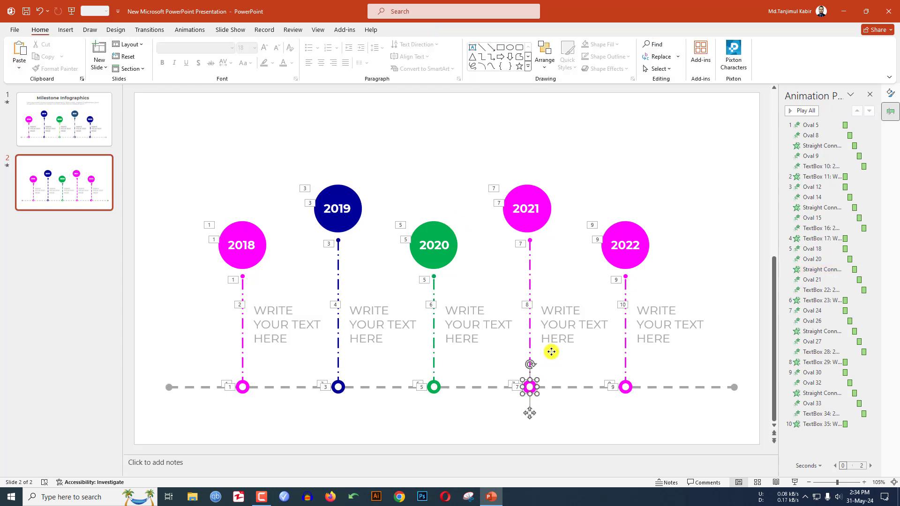
pyautogui.keyDown('shift'); pyautogui.click(543, 192); pyautogui.keyUp('shift')
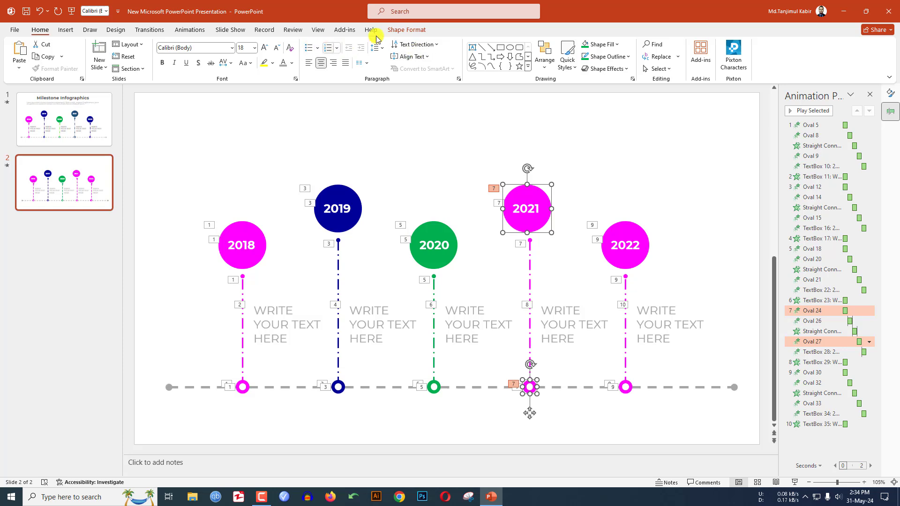
pyautogui.click(425, 30)
pyautogui.click(373, 45)
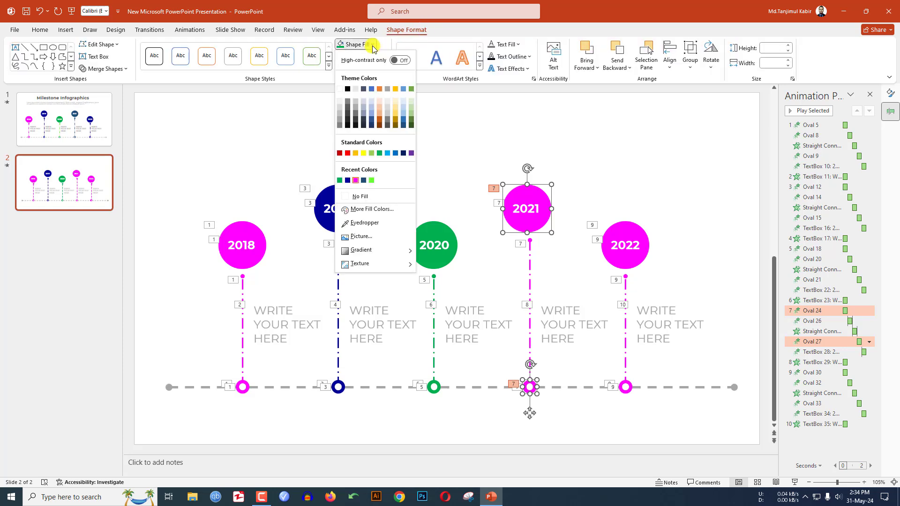
pyautogui.click(410, 125)
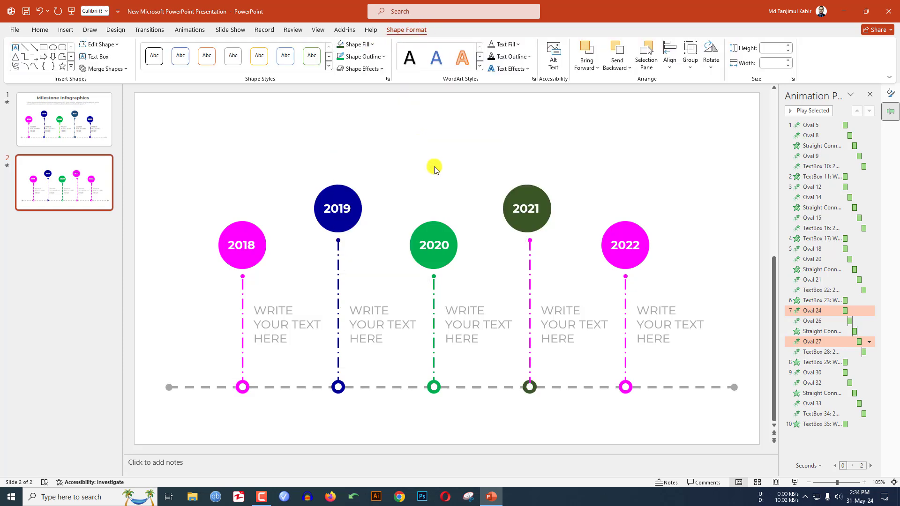
pyautogui.click(531, 245)
pyautogui.click(375, 56)
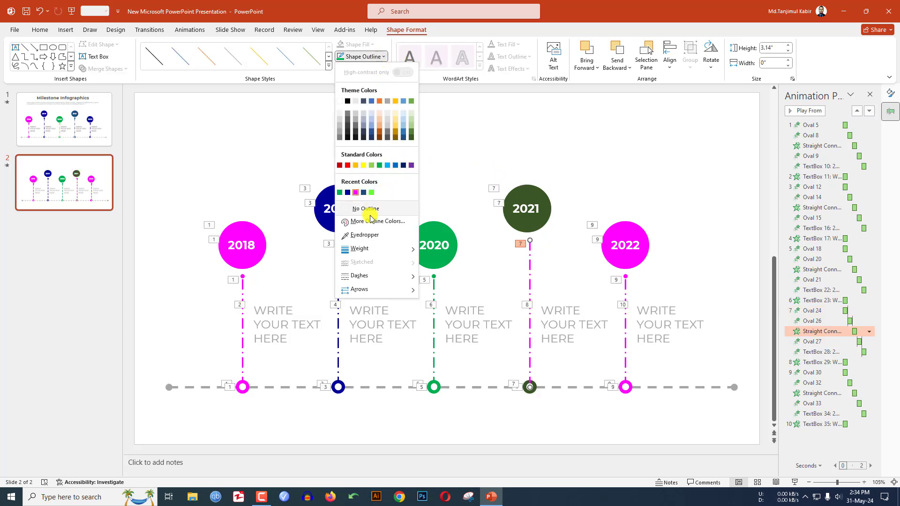
pyautogui.click(363, 234)
pyautogui.click(523, 195)
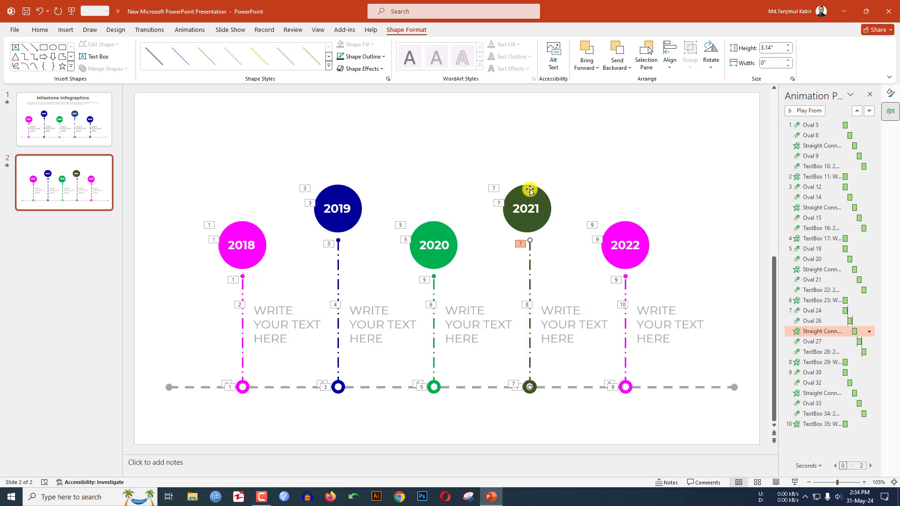
# Give the 2022 circle and ring a custom purple fill and match its connector to it
pyautogui.click(634, 258)
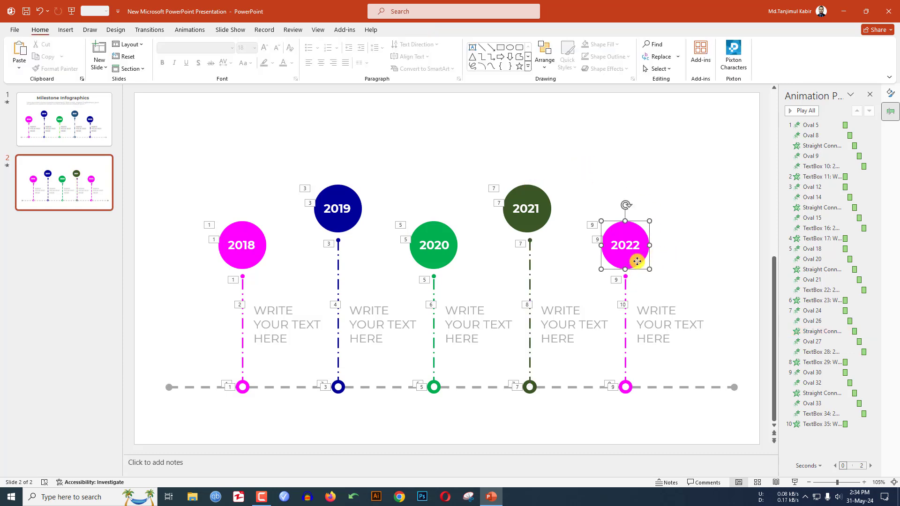
pyautogui.keyDown('shift'); pyautogui.click(628, 391); pyautogui.keyUp('shift')
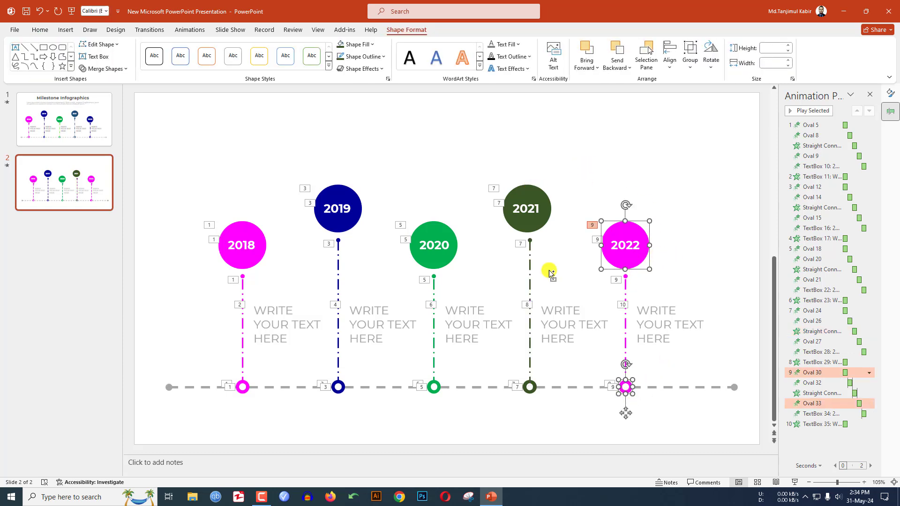
pyautogui.click(370, 45)
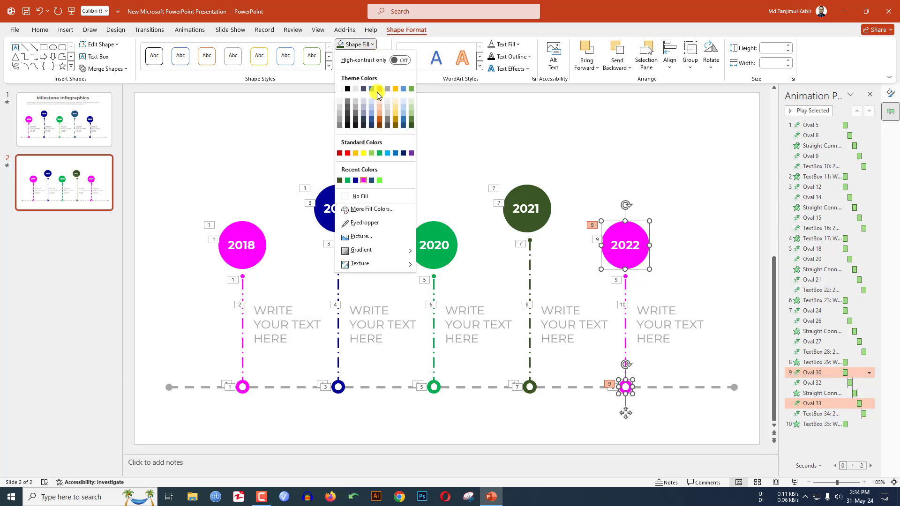
pyautogui.click(358, 207)
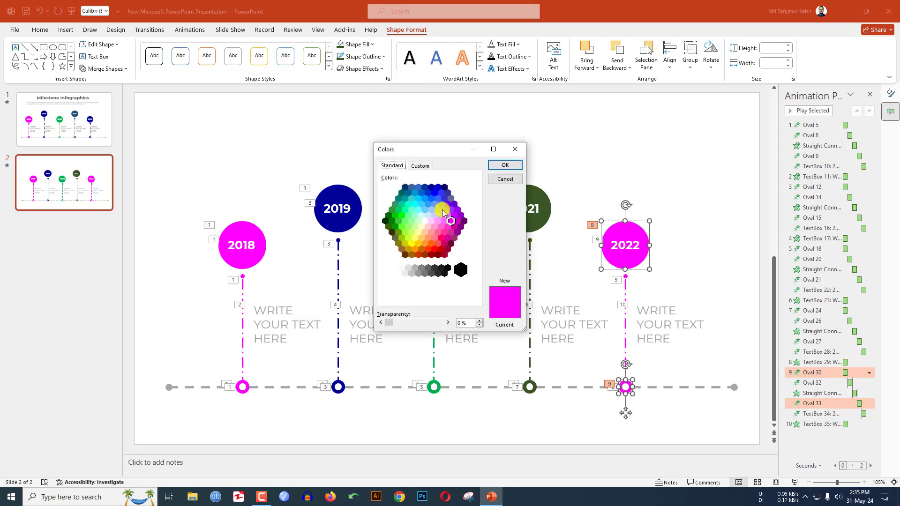
pyautogui.click(454, 203)
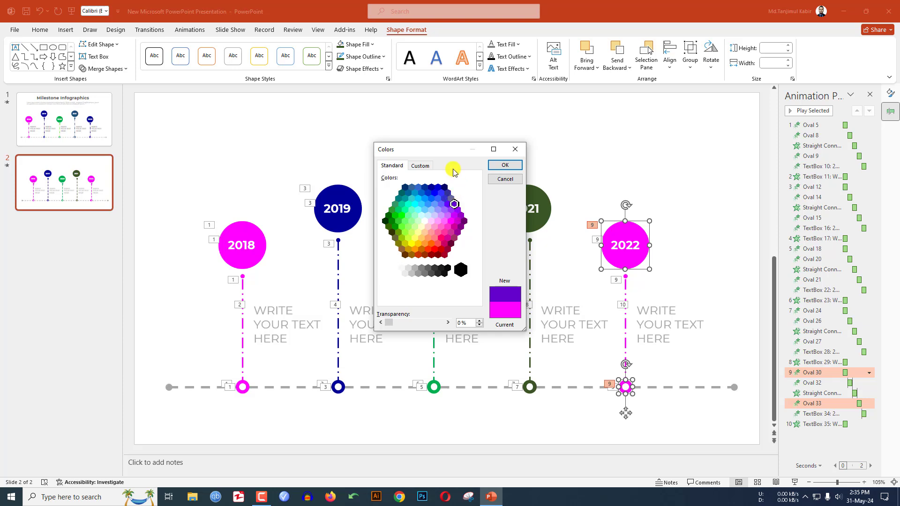
pyautogui.press('F4')
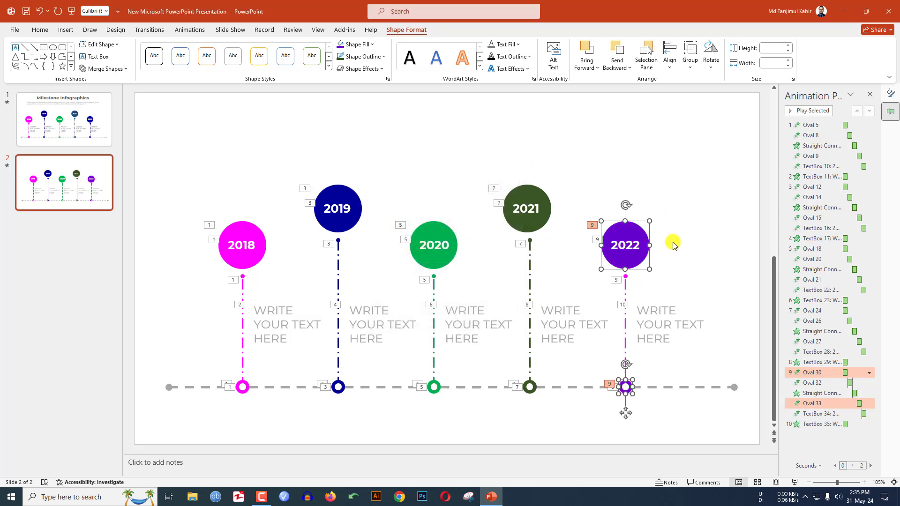
pyautogui.click(625, 288)
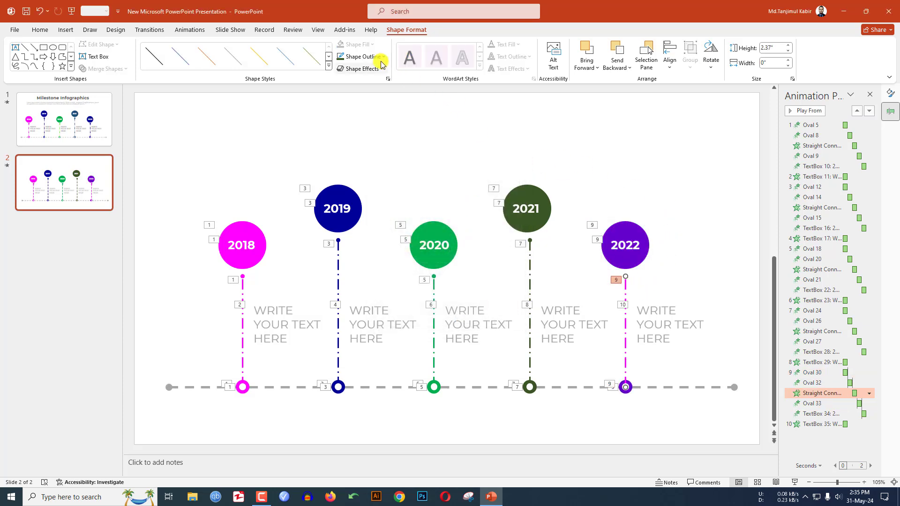
pyautogui.click(364, 57)
pyautogui.click(357, 235)
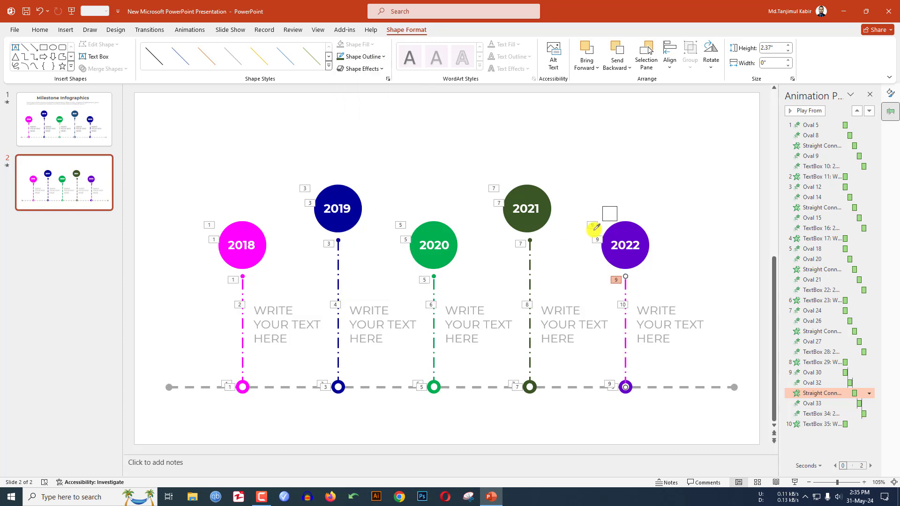
pyautogui.click(629, 228)
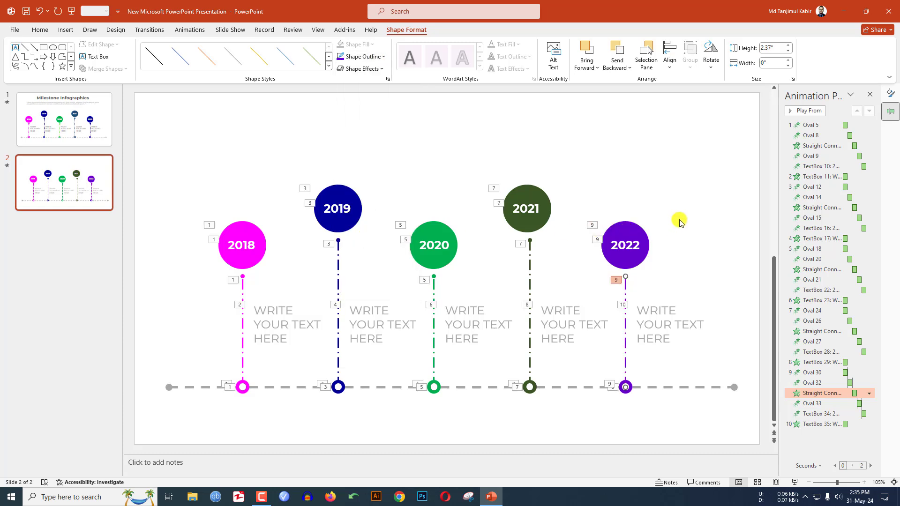
pyautogui.click(65, 30)
# Draw a wide text box across the slide top and paste the 'Milestone Infographics' title into it
pyautogui.click(159, 59)
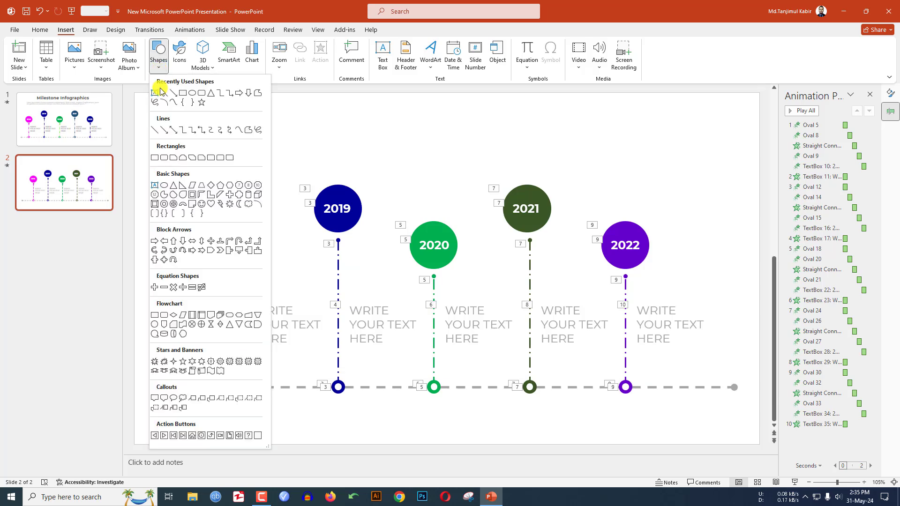
pyautogui.click(158, 92)
pyautogui.moveTo(242, 108); pyautogui.dragTo(652, 149)
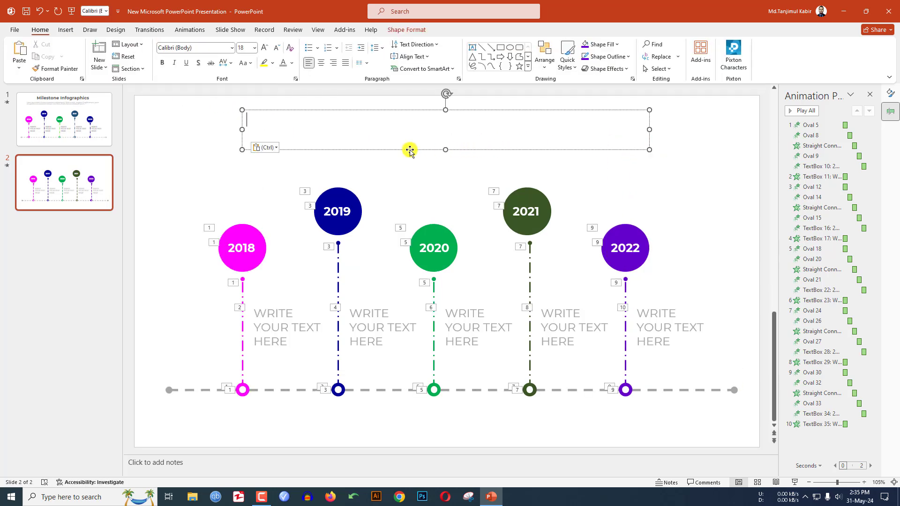
pyautogui.write('Milestone Infographics')
pyautogui.tripleClick(350, 121)
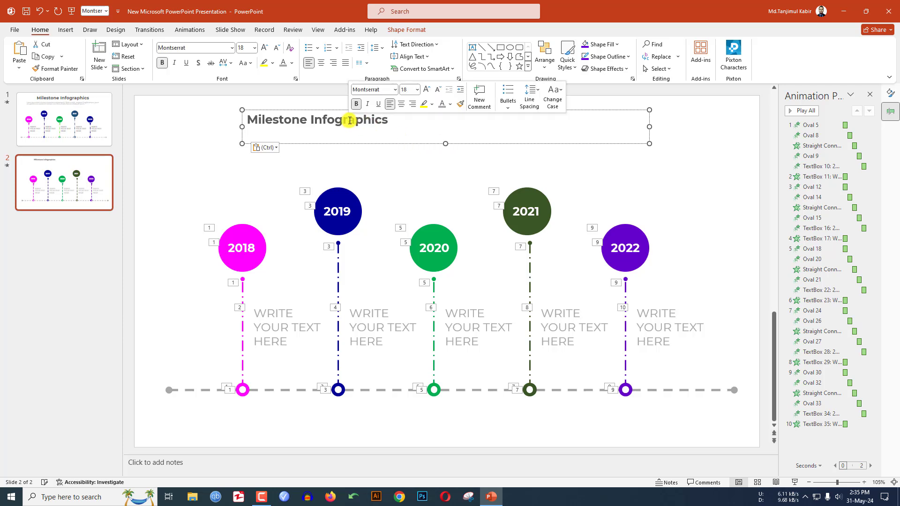